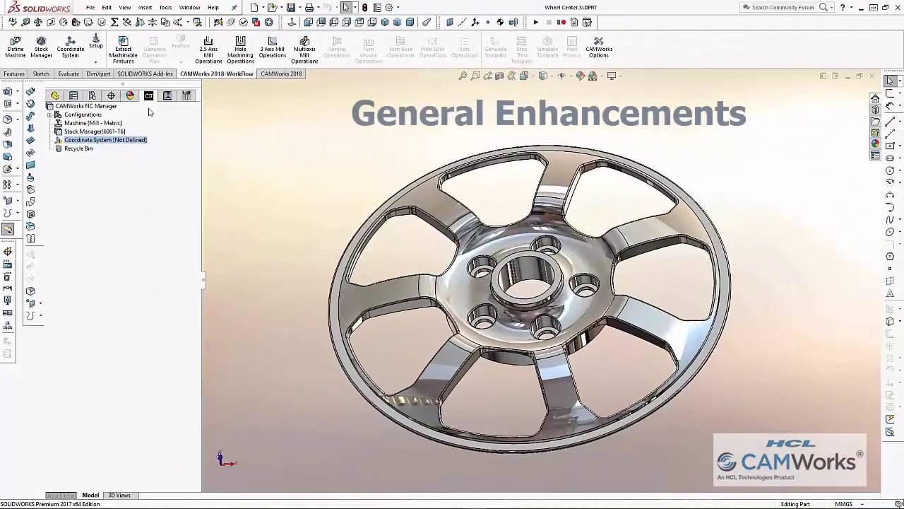
Define the wheel's fixture coordinate system from the hub edge, with the origin based on the stock bounding box.
double_click(131, 140)
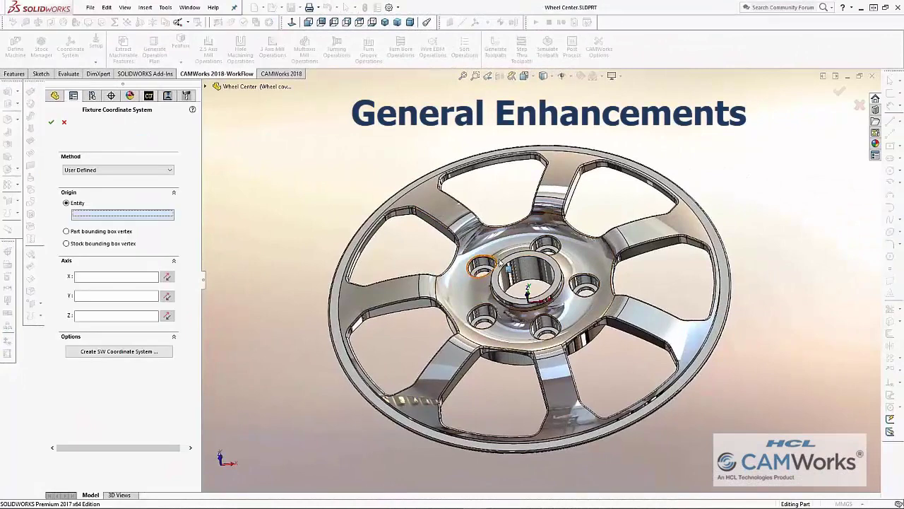
mouse_move(368, 167)
middle_down()
mouse_move(353, 135)
mouse_move(252, 192)
middle_up()
click(106, 231)
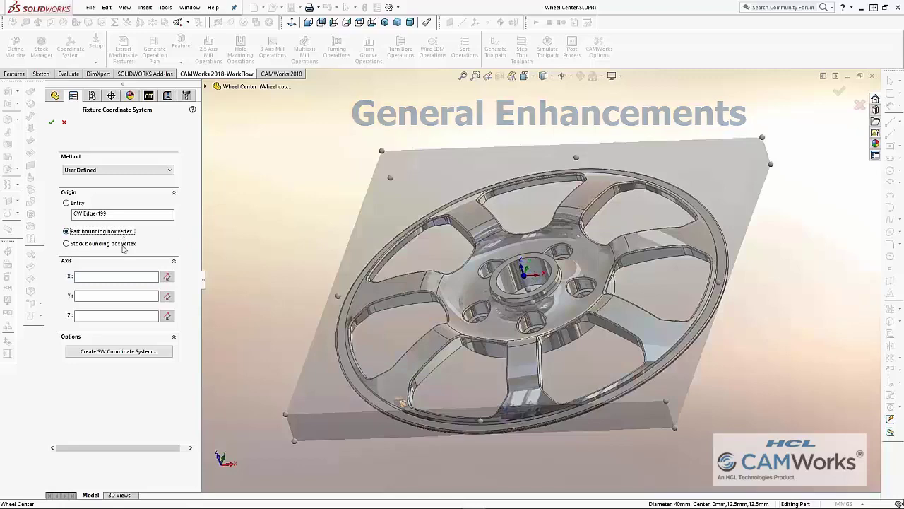
click(106, 243)
middle_drag(349, 125, 434, 149)
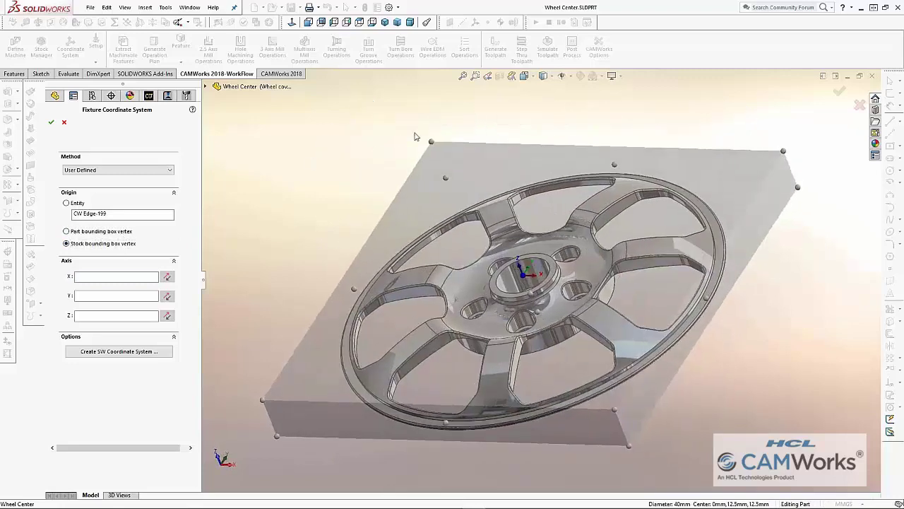
click(433, 143)
click(783, 152)
click(537, 311)
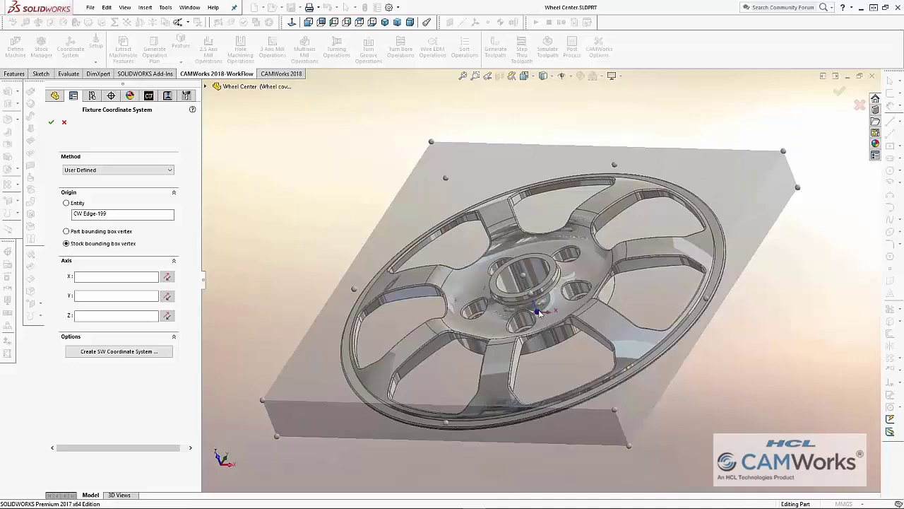
click(51, 122)
right_click(84, 148)
Add an open-pocket Part Perimeter Feature with the Rough-Finish strategy.
click(170, 226)
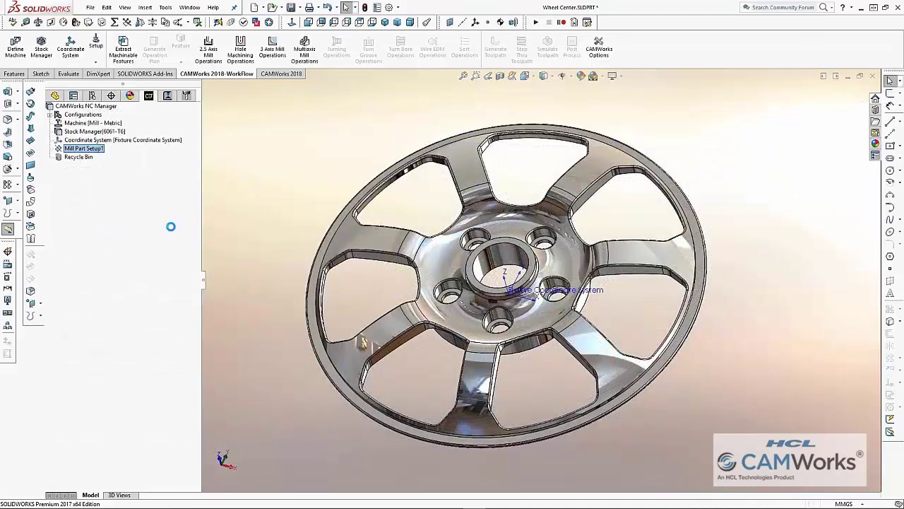
click(157, 212)
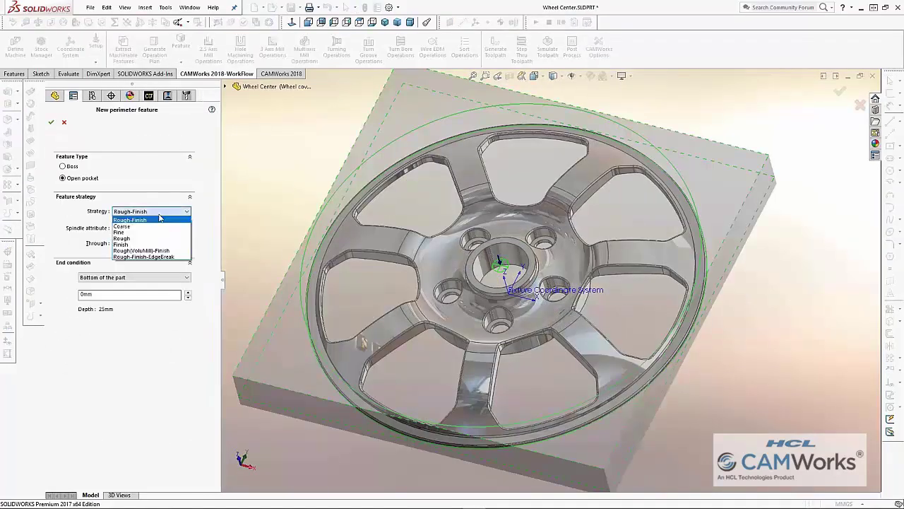
click(144, 277)
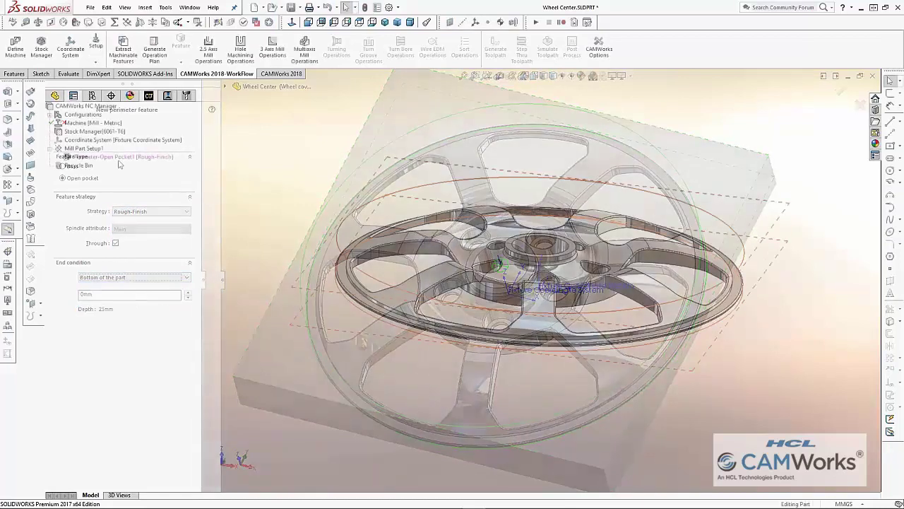
Add a Rough Mill operation to Perimeter-Open Pocket1 and adjust its depth and side allowances.
right_click(119, 159)
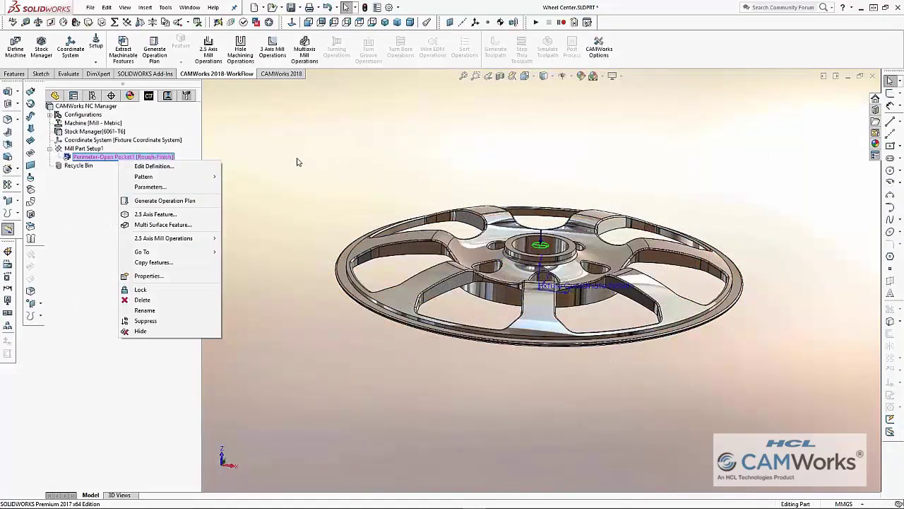
mouse_move(163, 238)
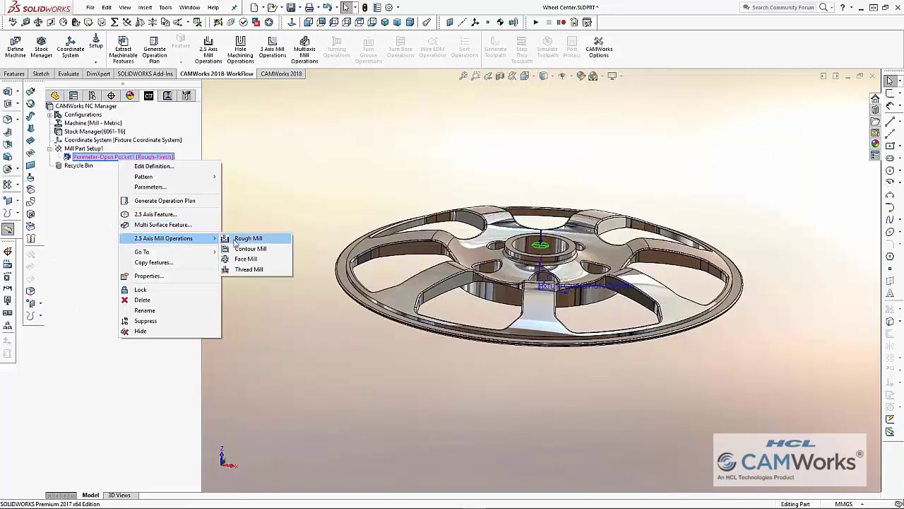
click(233, 241)
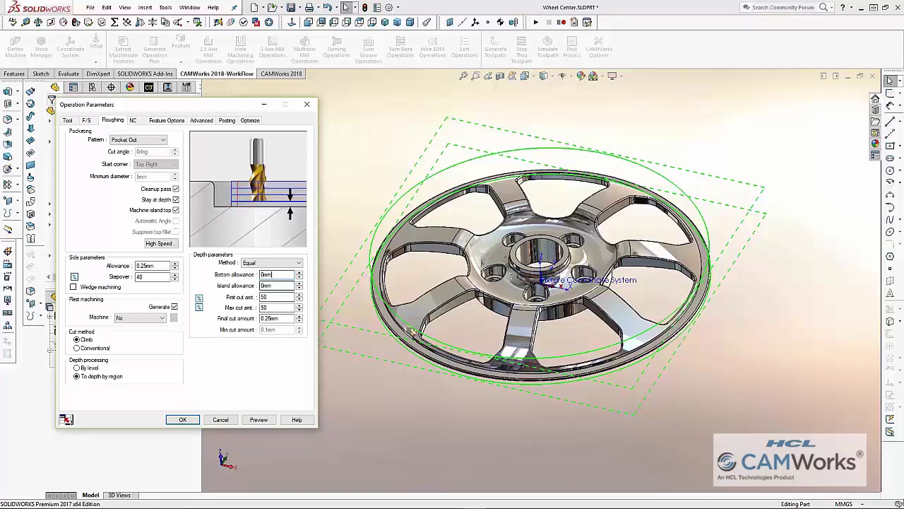
key(Tab)
key(Tab)
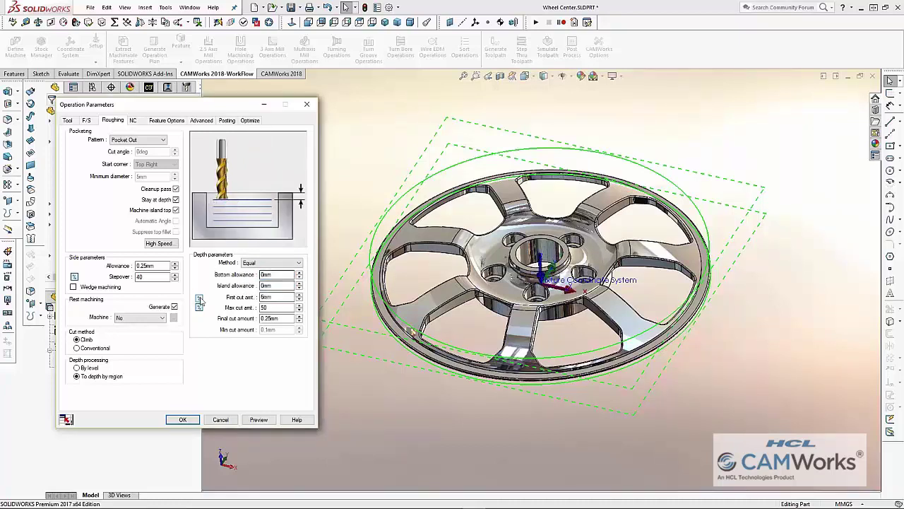
click(163, 267)
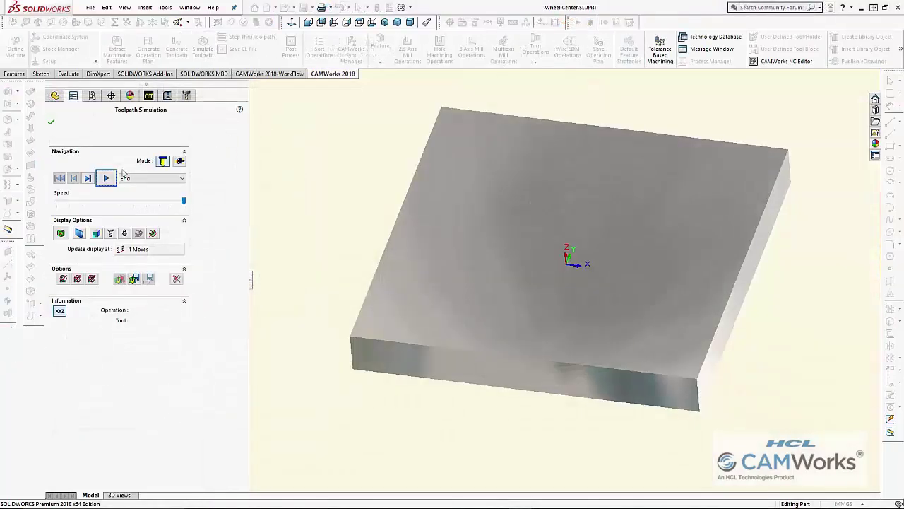
Play the toolpath simulation on the wheel's stock.
click(109, 178)
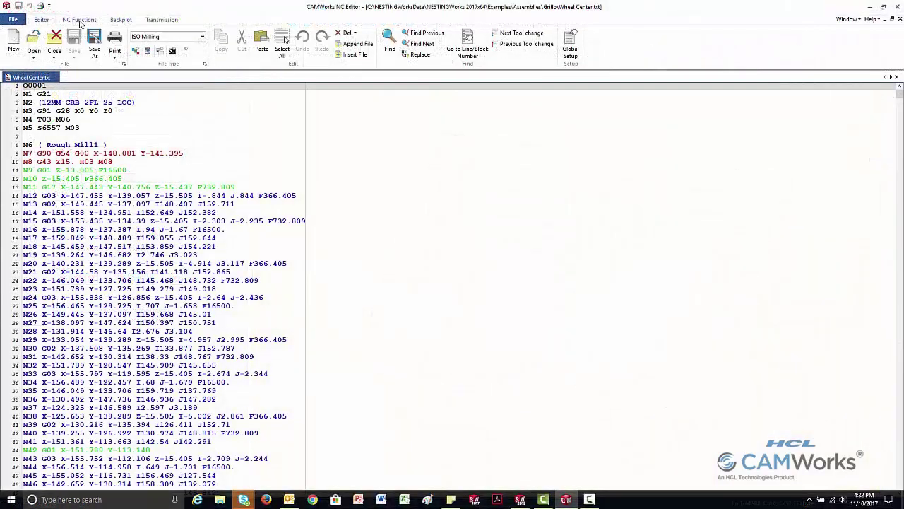
Display a backplot of the wheel's NC toolpaths in the NC Editor.
click(79, 20)
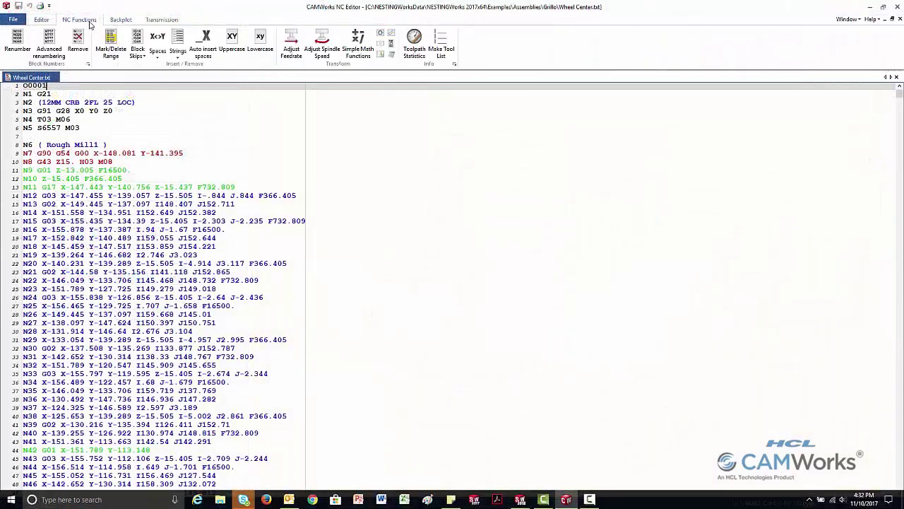
click(120, 19)
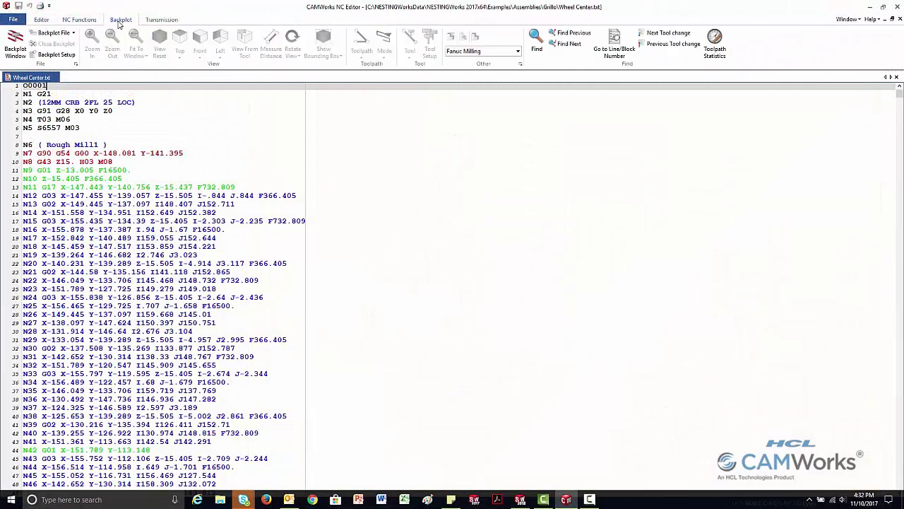
click(14, 49)
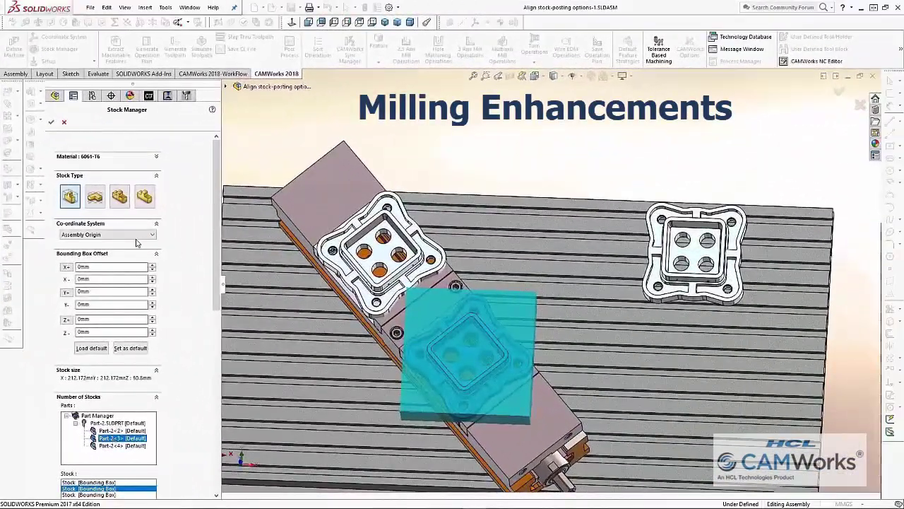
Set the stock coordinate system to Part Origin for the first instance and Part-2<4>.
click(106, 234)
click(109, 244)
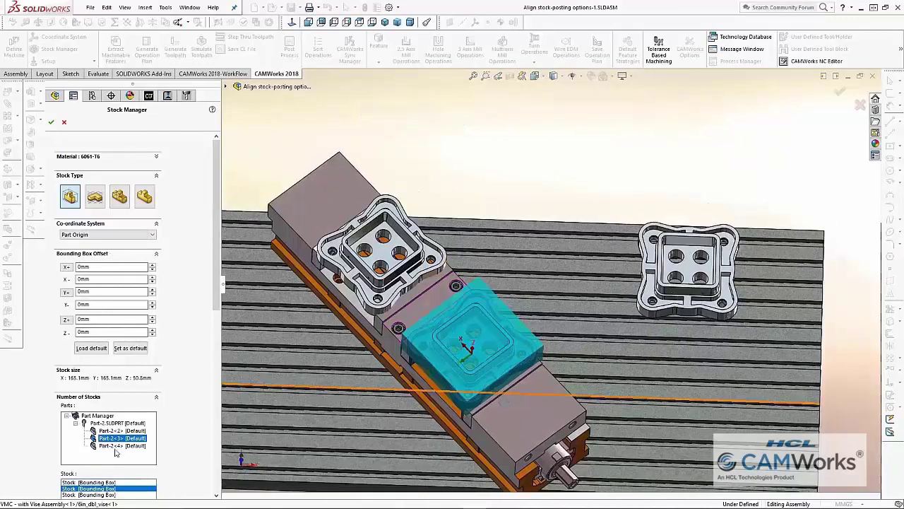
click(120, 446)
click(111, 235)
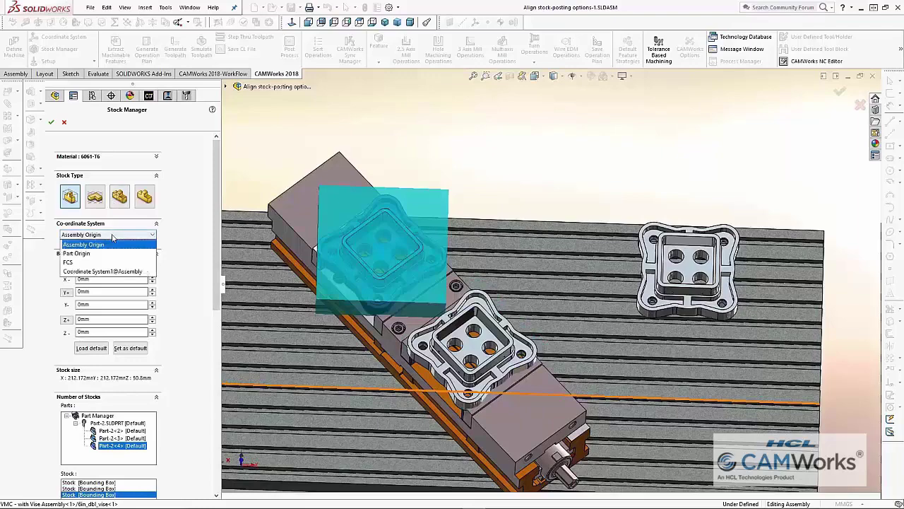
click(101, 253)
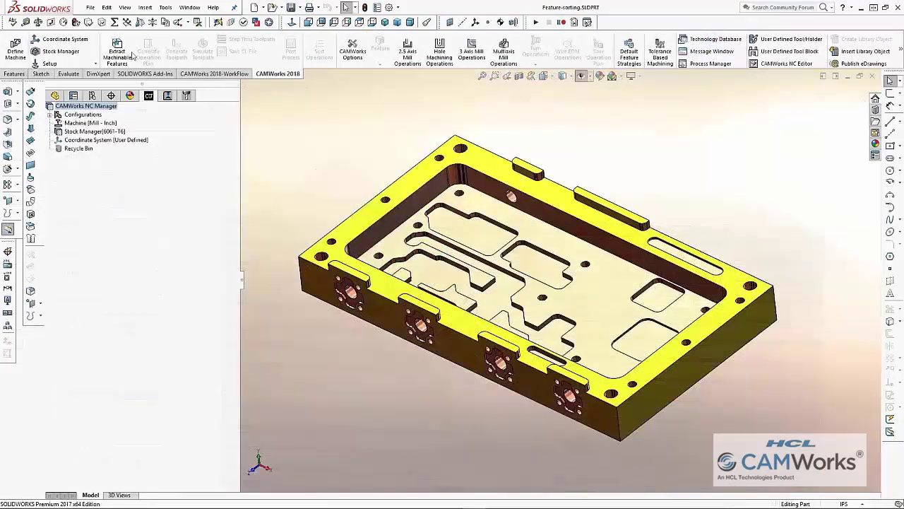
Extract machinable features, then re-sort Mill Part Setup1 with the perimeter feature moved down.
click(117, 53)
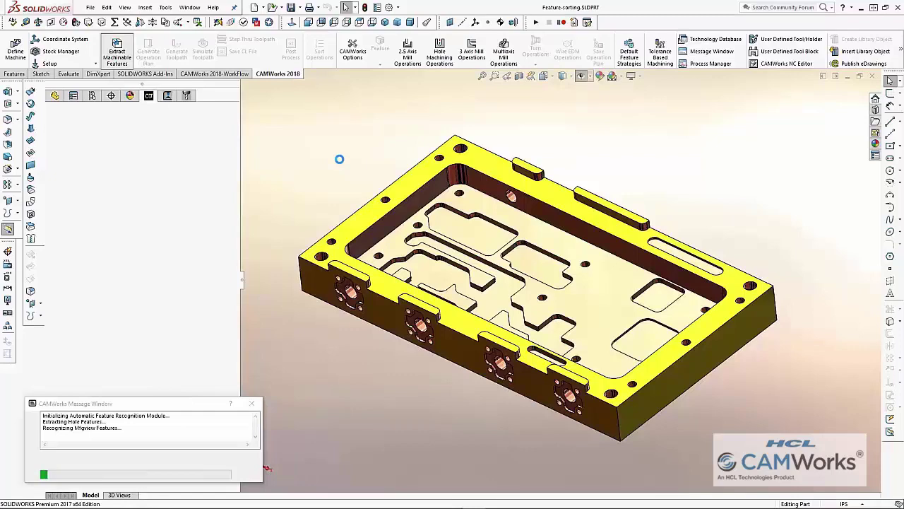
click(121, 156)
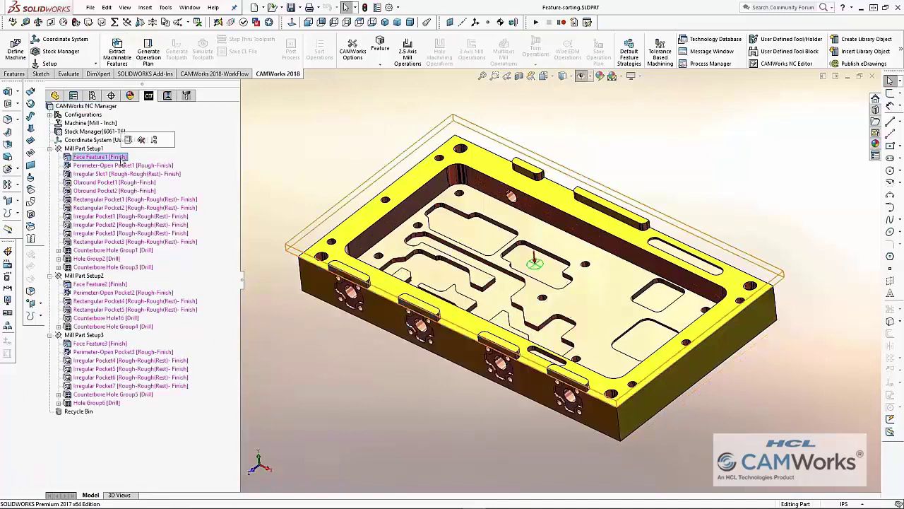
click(91, 149)
right_click(91, 153)
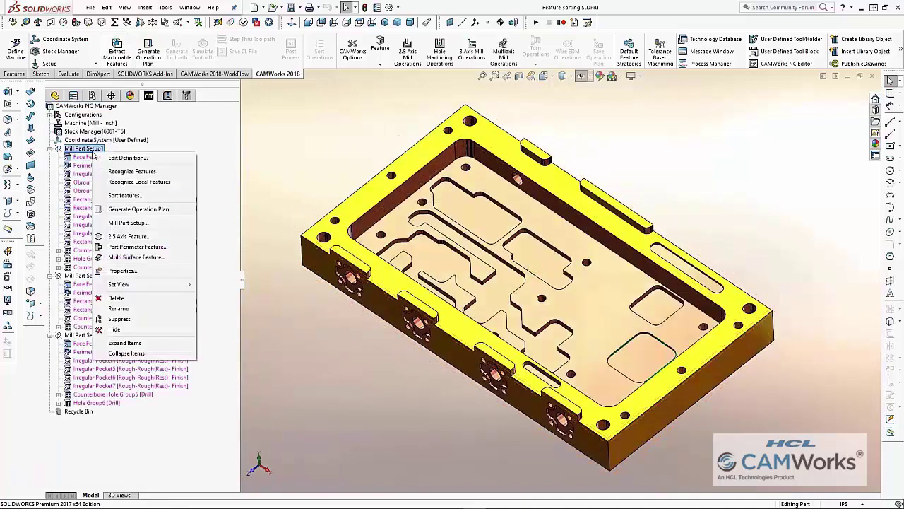
click(113, 195)
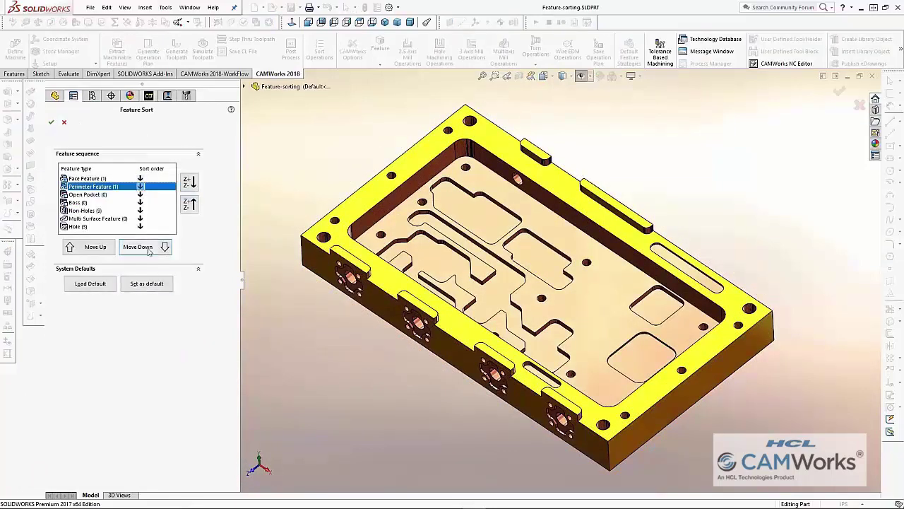
click(148, 247)
click(55, 127)
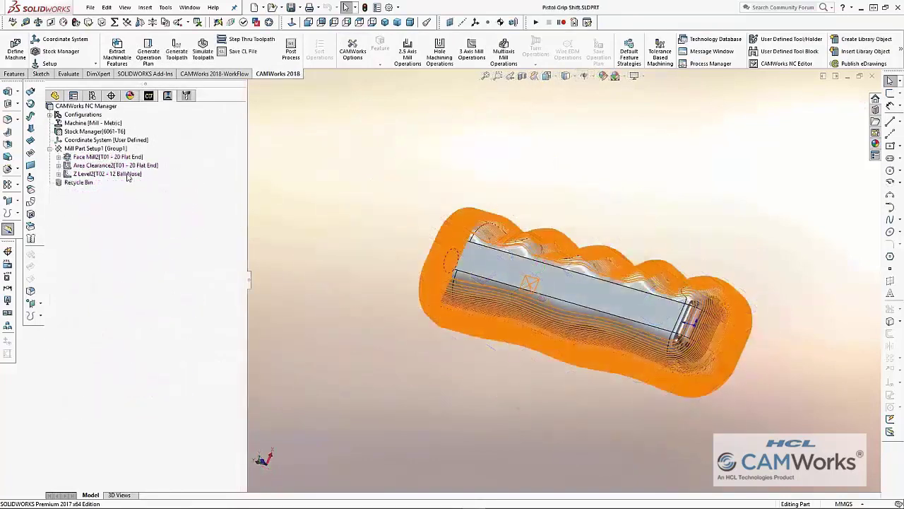
Make Z Level2 cut bottom up and turn off Line moves only.
double_click(128, 178)
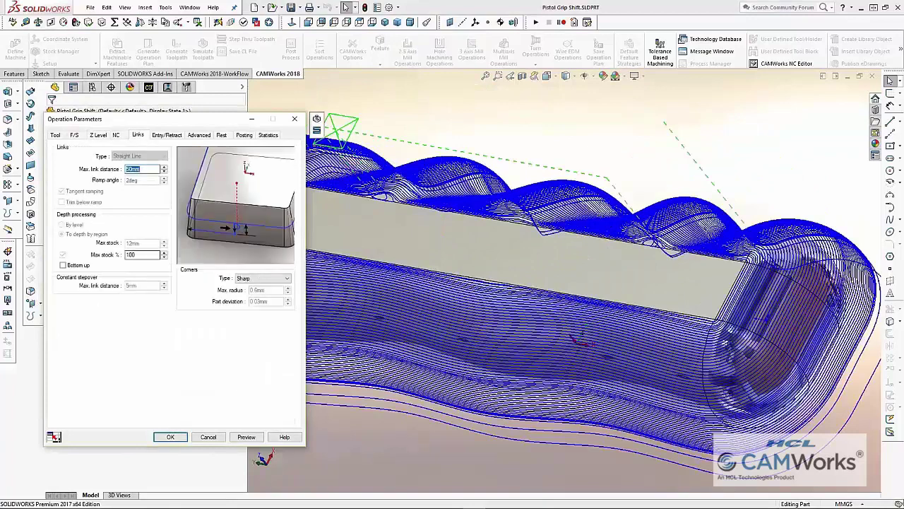
click(63, 264)
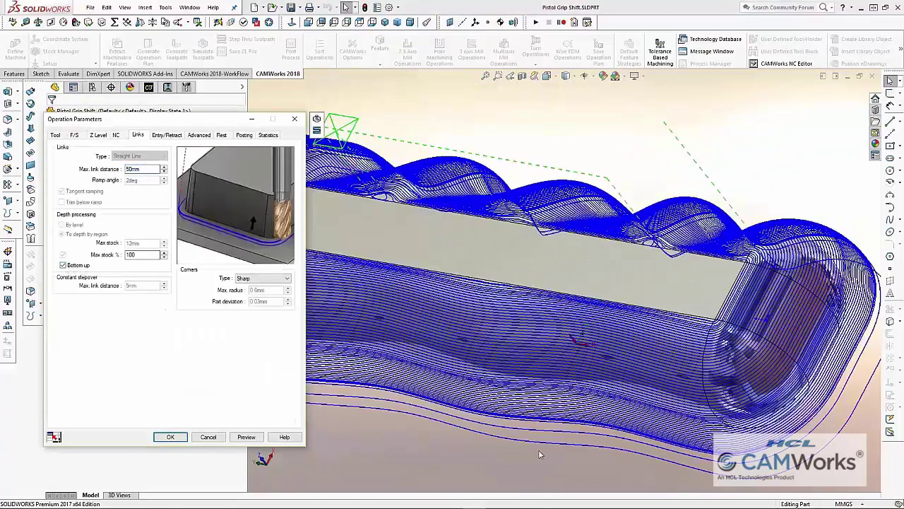
click(190, 139)
click(63, 204)
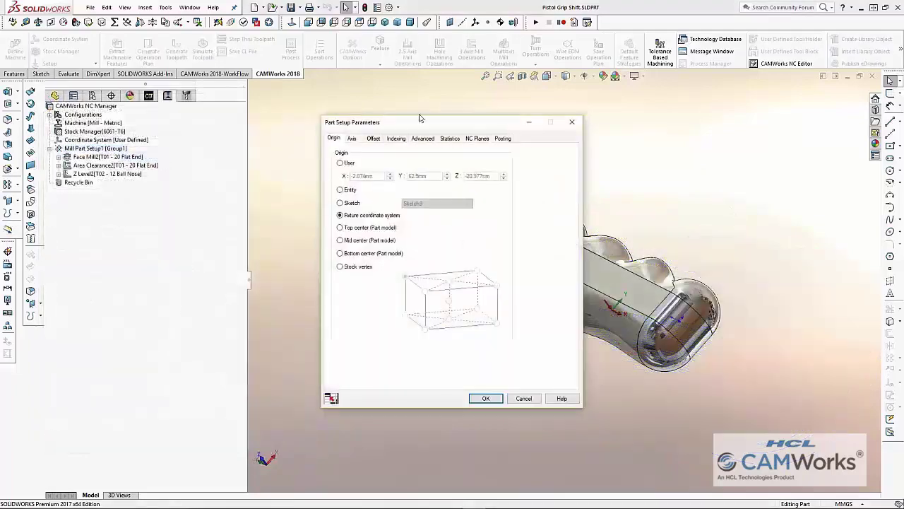
Enable Mirror toolpath in the part setup and output multiple parts by Feature on the machine.
drag(420, 118, 240, 123)
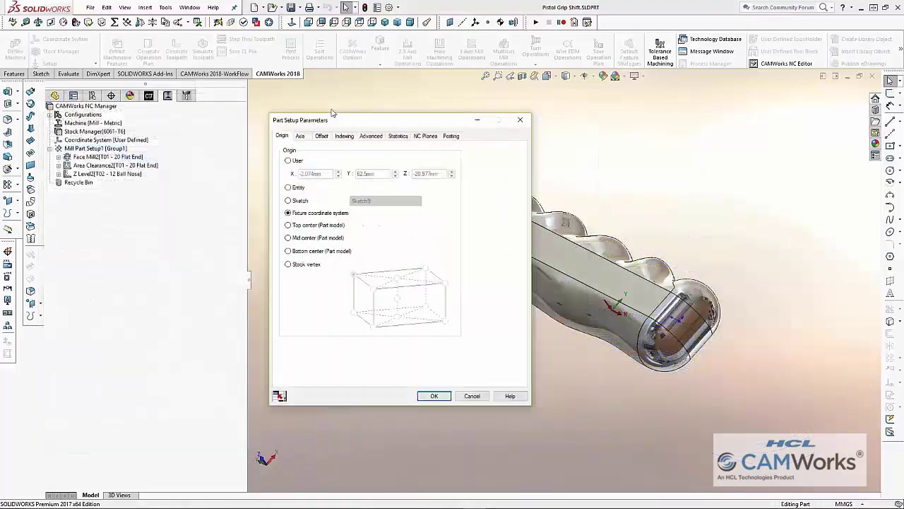
click(242, 142)
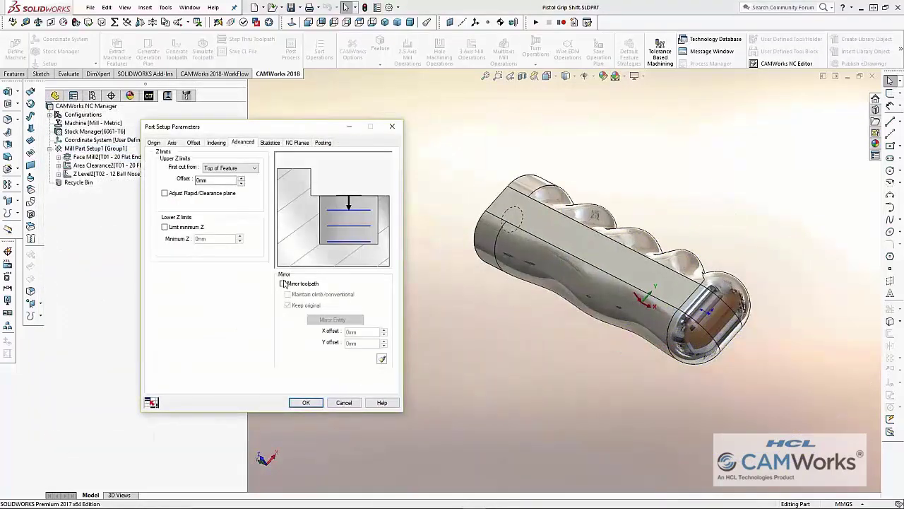
click(283, 283)
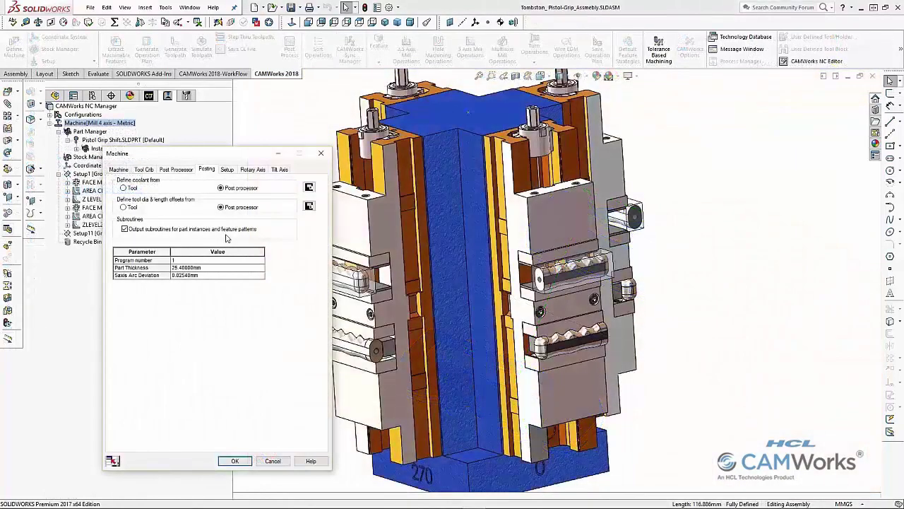
click(227, 170)
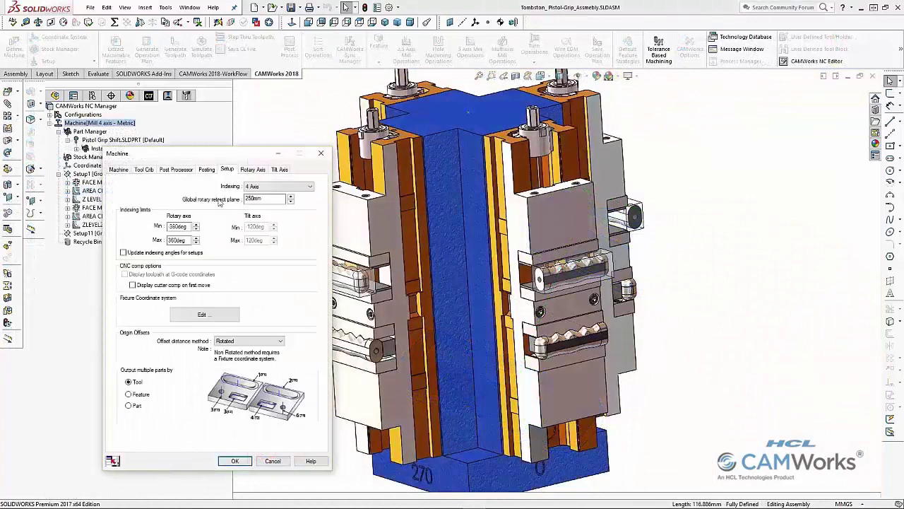
click(129, 395)
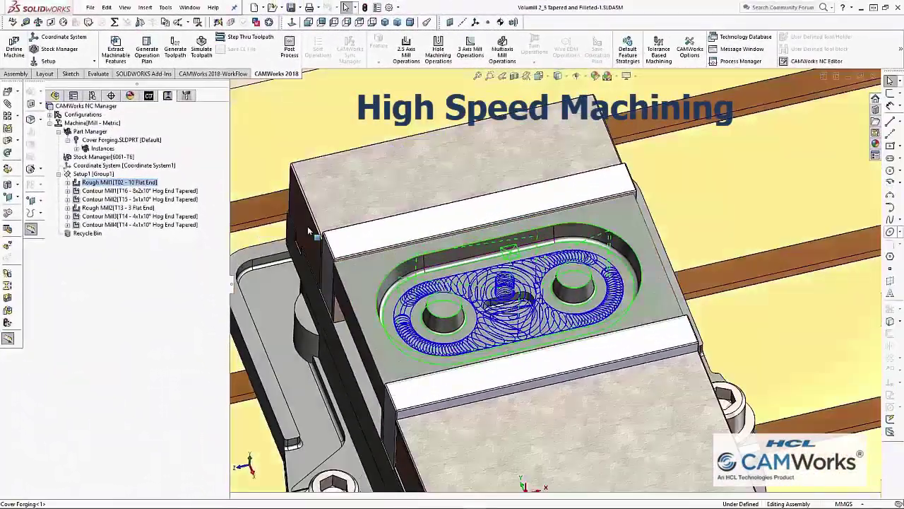
Simulate Rough Mill1 and give it user-defined non-cutting feedrates: high 10000 mm/min, plunge 6.
click(145, 184)
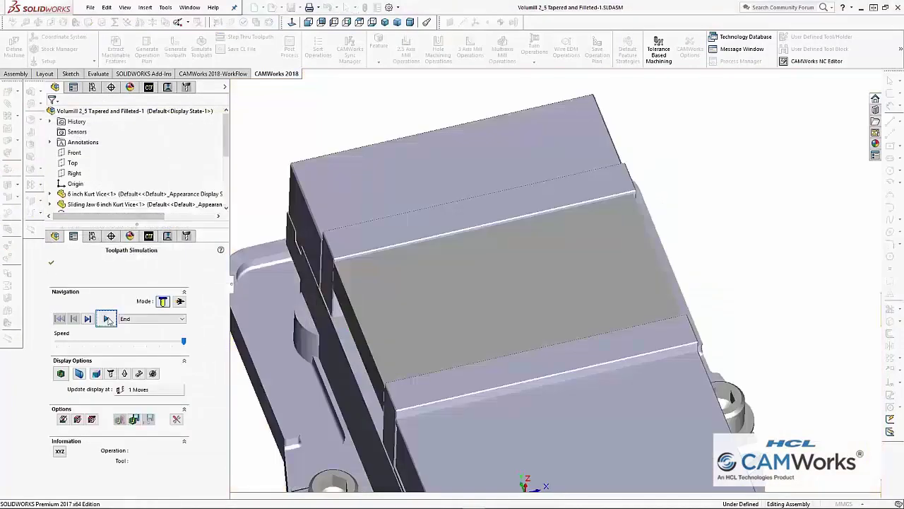
click(106, 319)
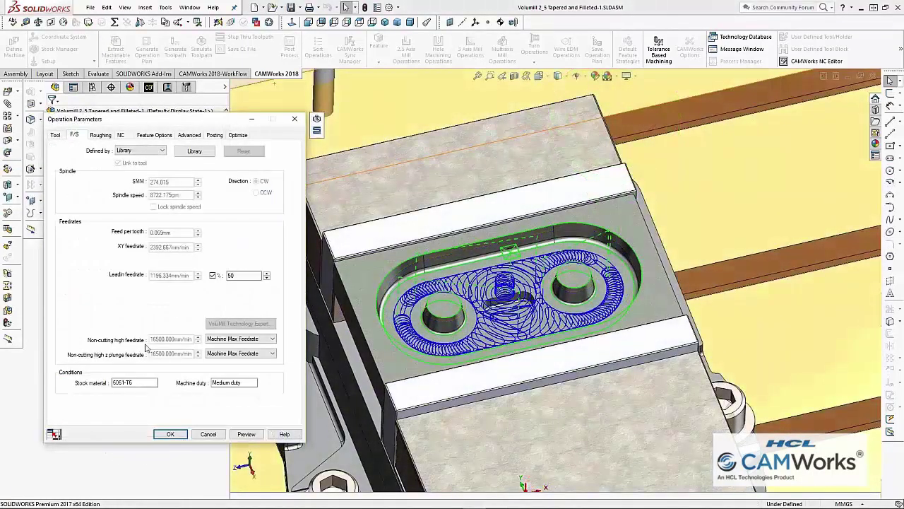
click(272, 338)
click(233, 359)
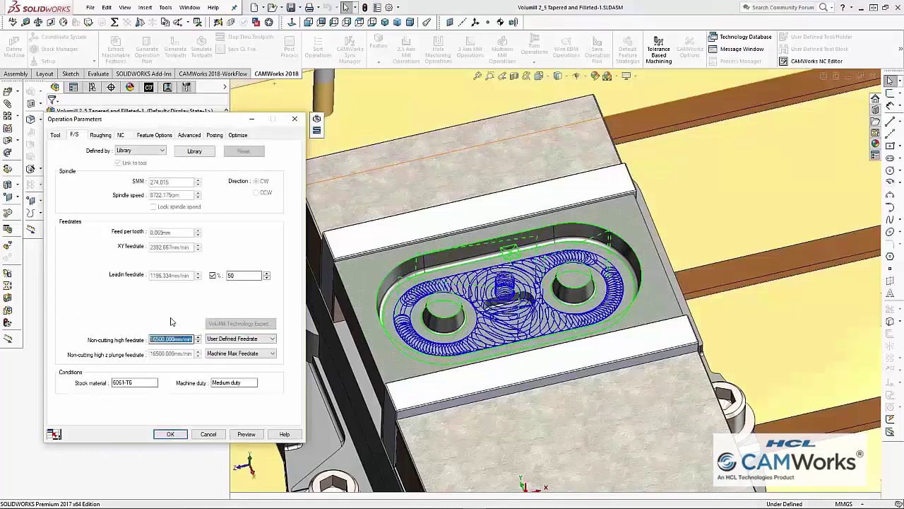
text(10000)
click(272, 354)
click(233, 370)
text(6)
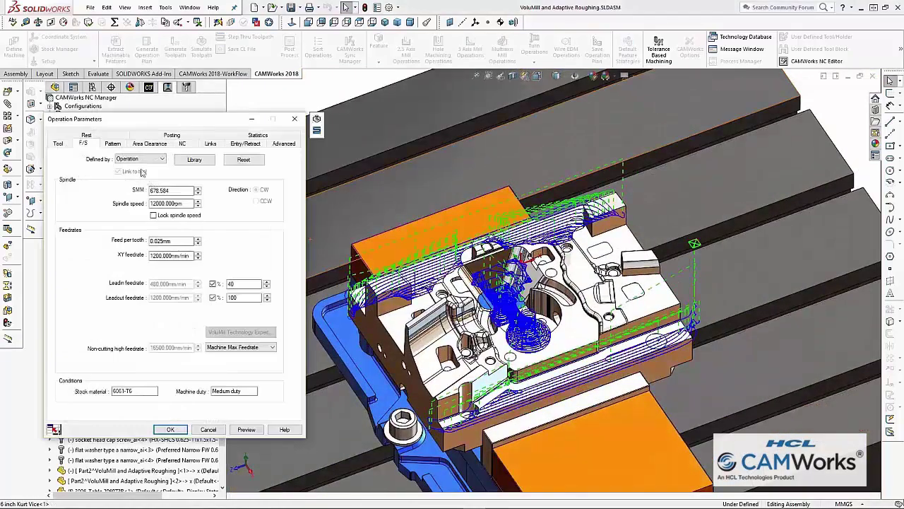
Keep Adaptive as the Rough Mill1 toolpath pattern type.
click(115, 143)
click(135, 164)
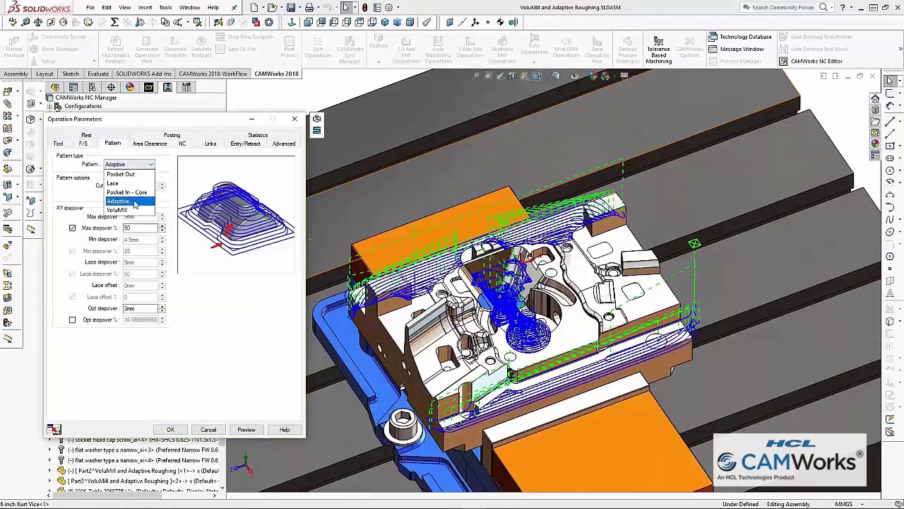
click(135, 201)
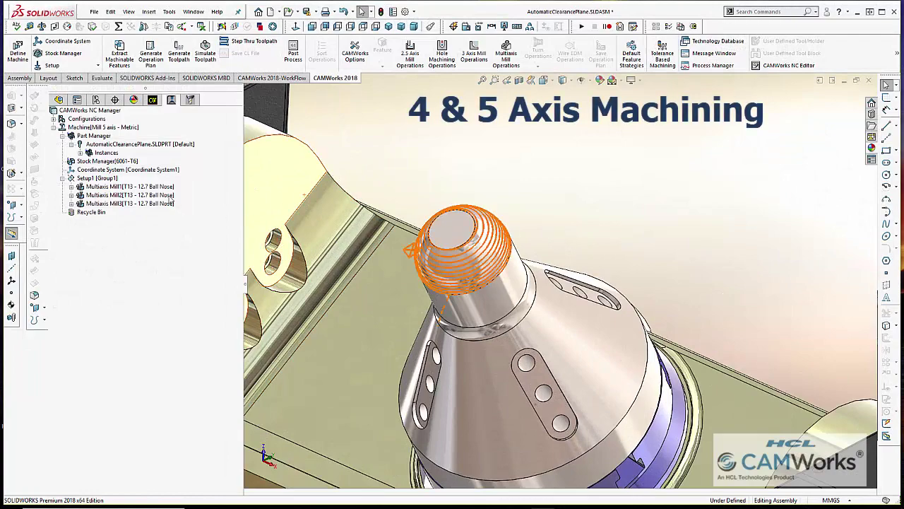
Open the Multiaxis Mill2 operation's parameters for editing.
right_click(170, 196)
click(182, 202)
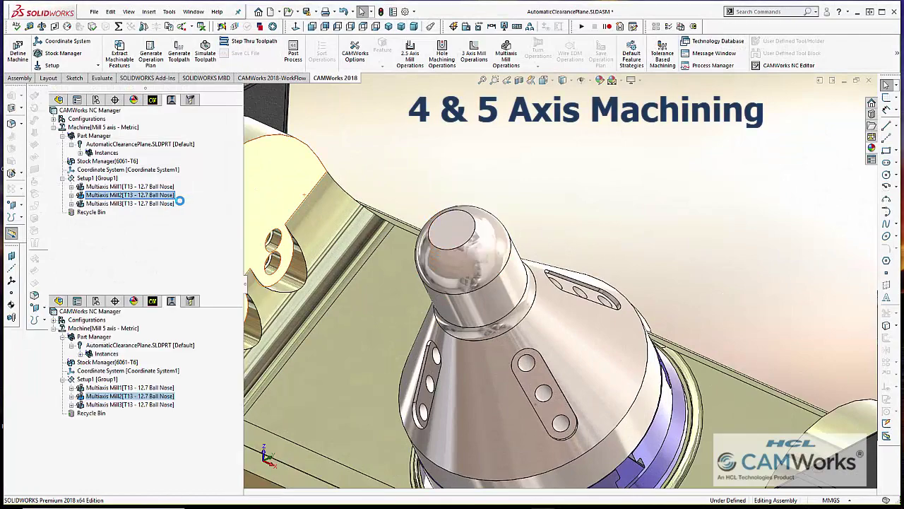
middle_drag(423, 156, 406, 135)
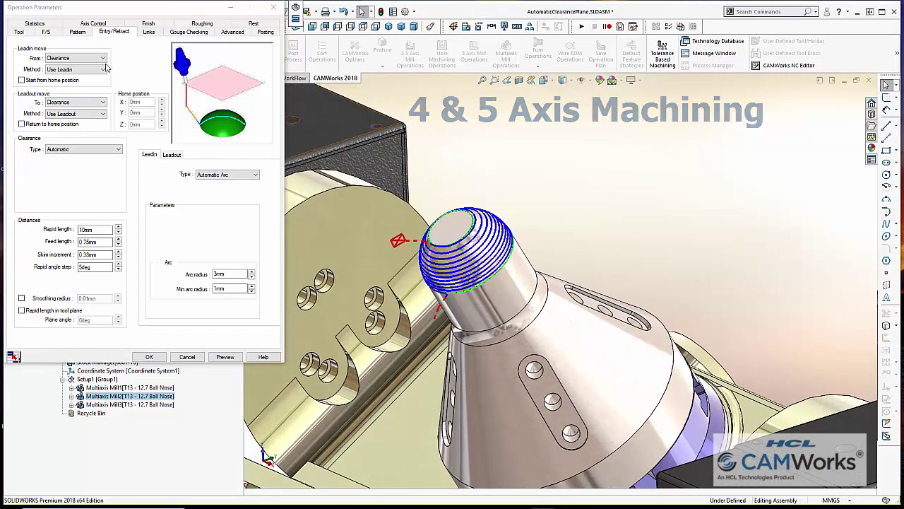
Try the clearance options, leaving Automatic clearance and Automatic Arc lead-in.
click(91, 149)
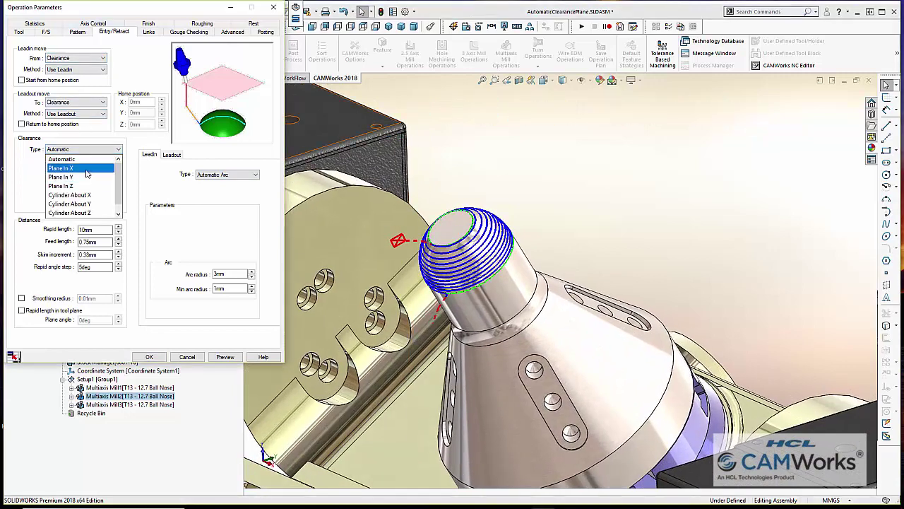
click(86, 170)
click(88, 151)
click(84, 160)
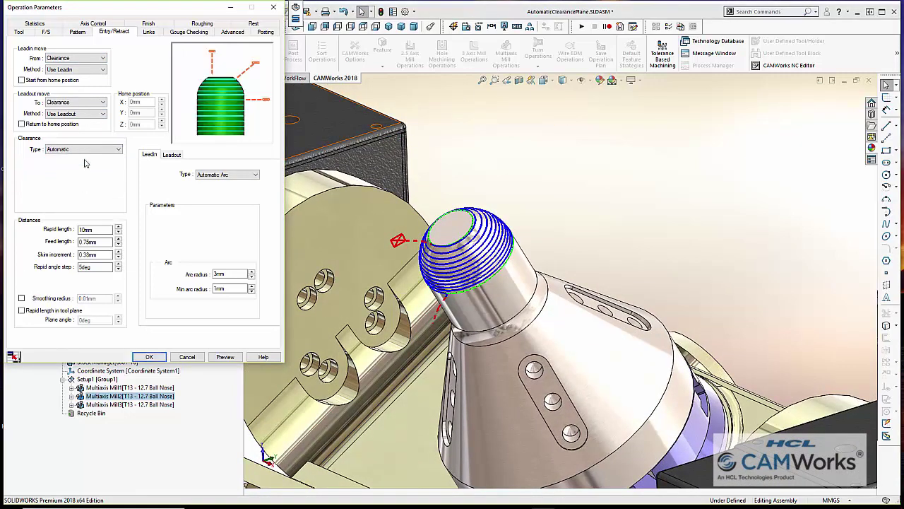
mouse_move(227, 174)
click(248, 176)
click(234, 249)
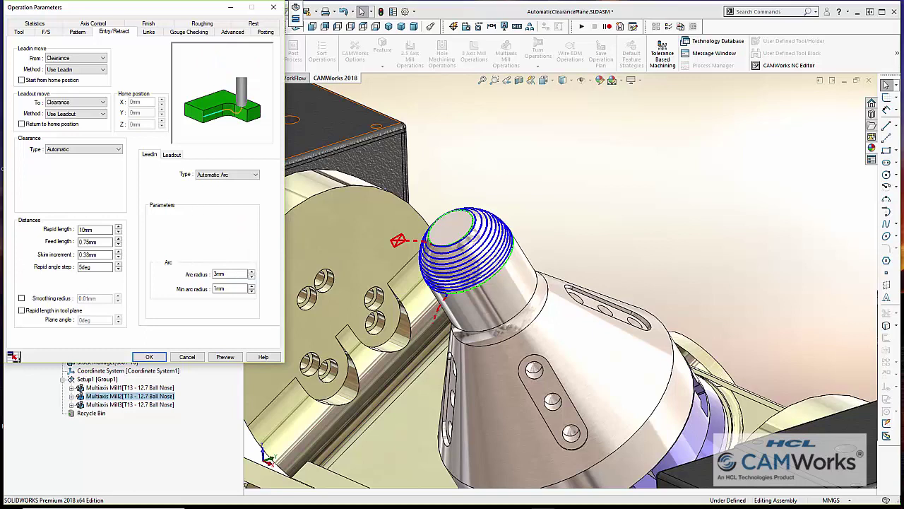
Enable Extend/trim on the Finish tab with 5mm length side extensions.
click(163, 25)
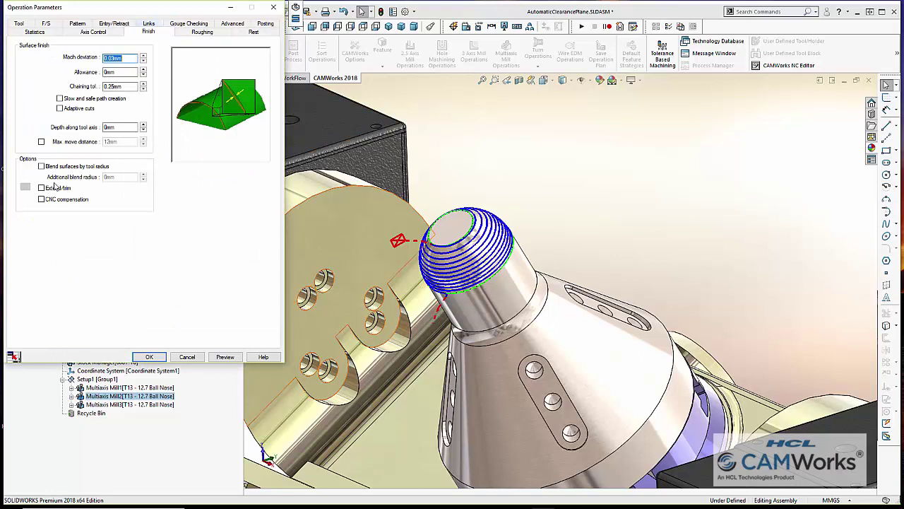
click(48, 188)
click(26, 188)
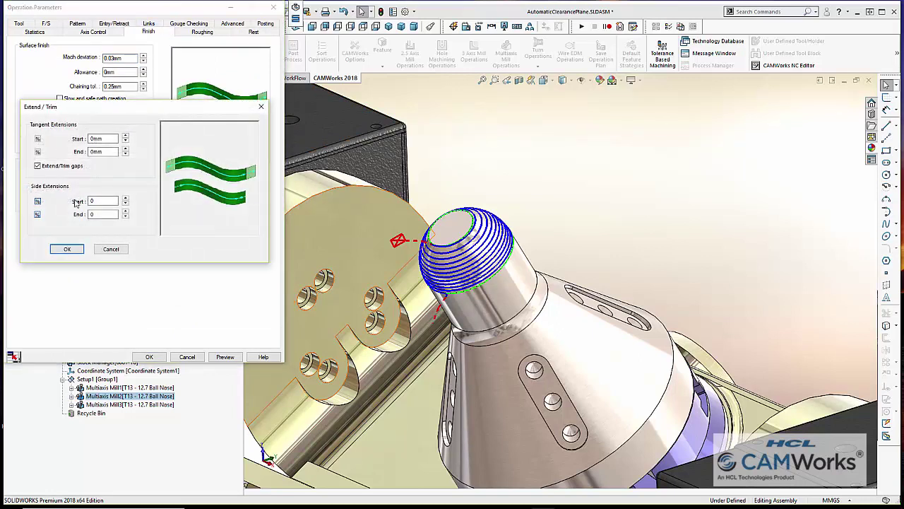
click(38, 201)
click(101, 201)
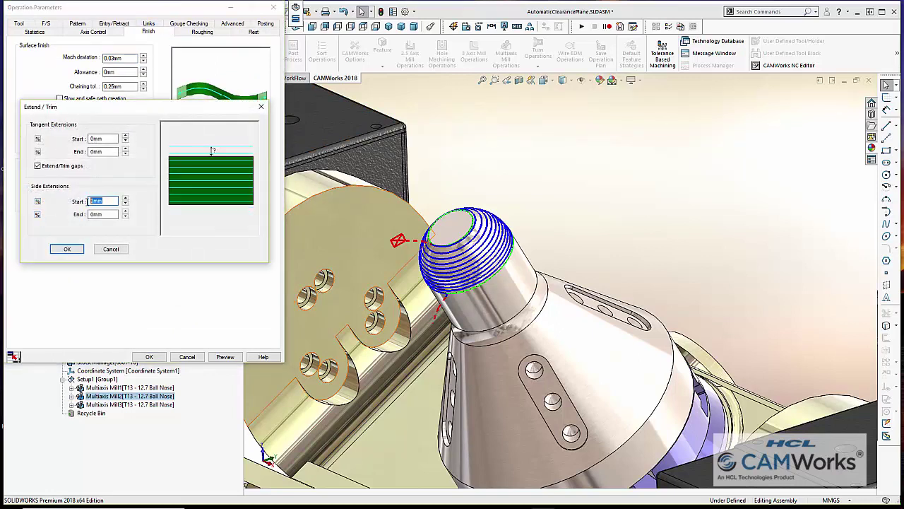
text(5mm)
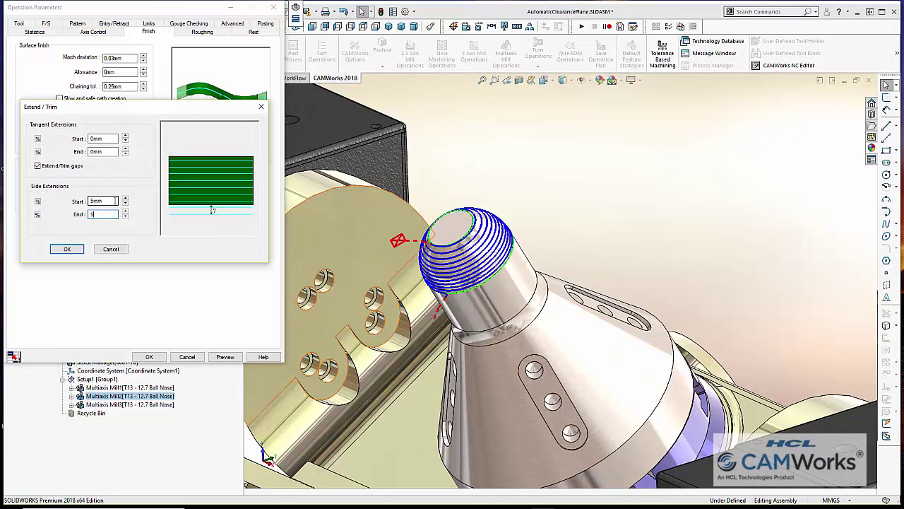
click(67, 248)
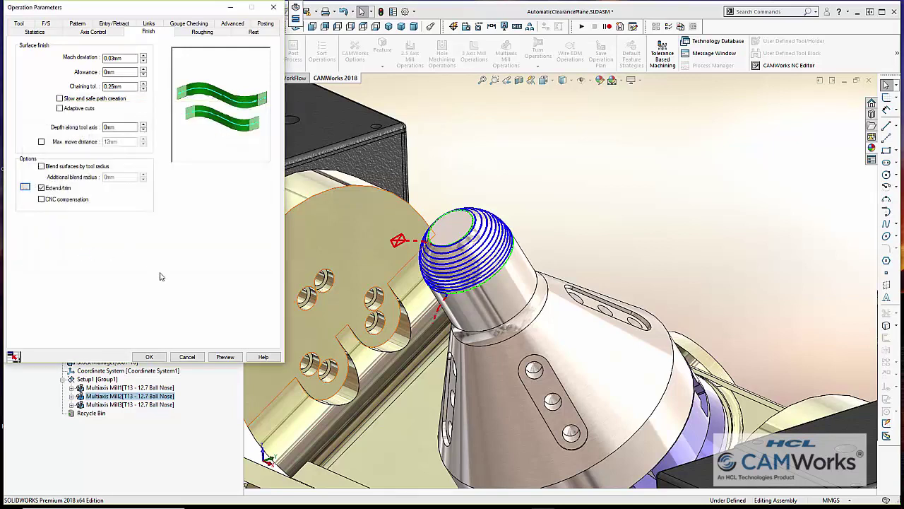
Set the Axis Control contact point to At User Given Point with front and side shifts of 5.
click(93, 31)
click(113, 294)
click(101, 340)
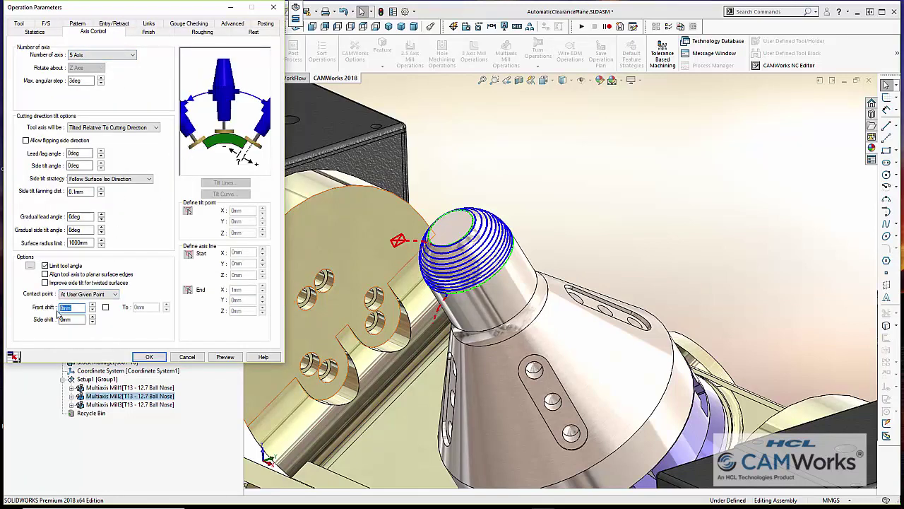
text(5)
key(Tab)
text(5)
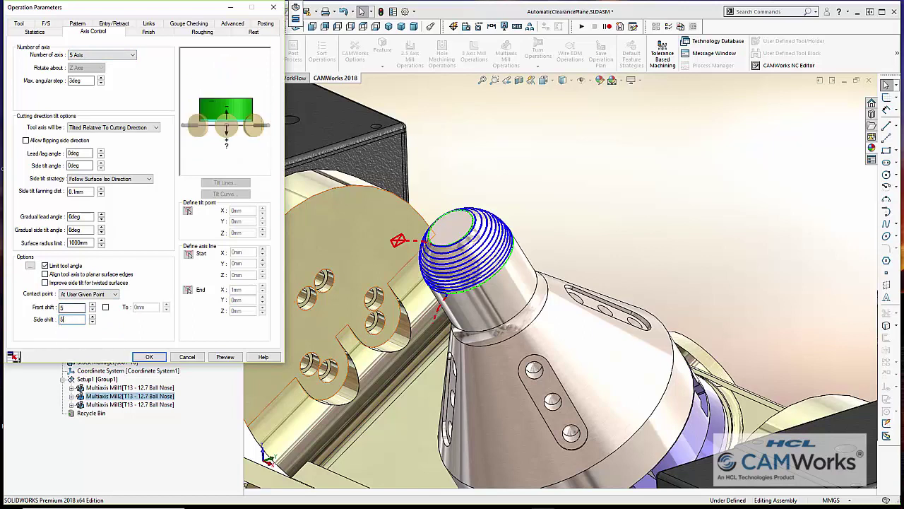
click(73, 308)
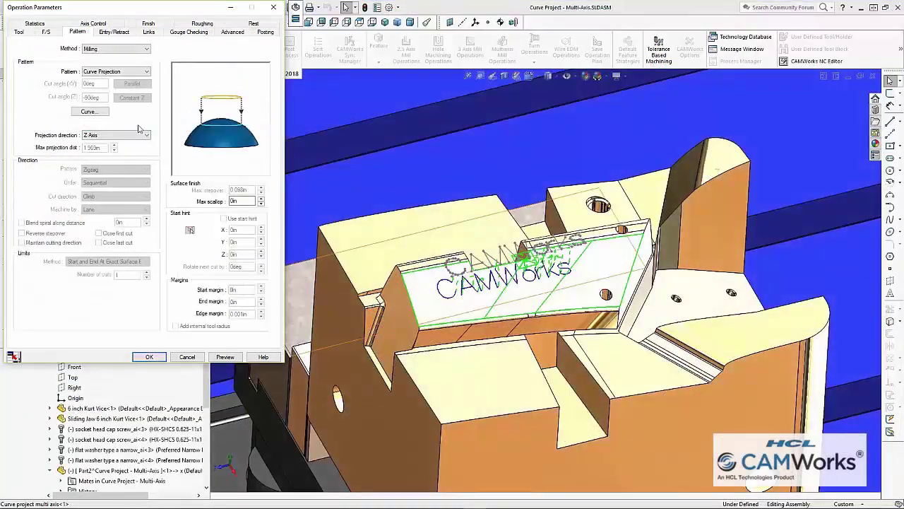
Try Z Axis projection for the Curve Project engraving, then settle on Normal To Surface.
click(139, 135)
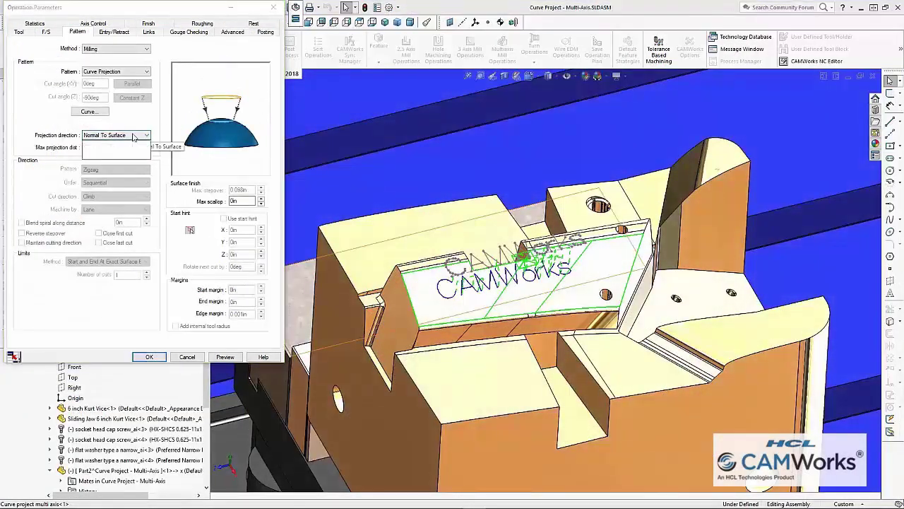
click(133, 136)
click(128, 156)
mouse_move(453, 282)
middle_down()
mouse_move(488, 290)
mouse_move(467, 269)
middle_up()
click(134, 136)
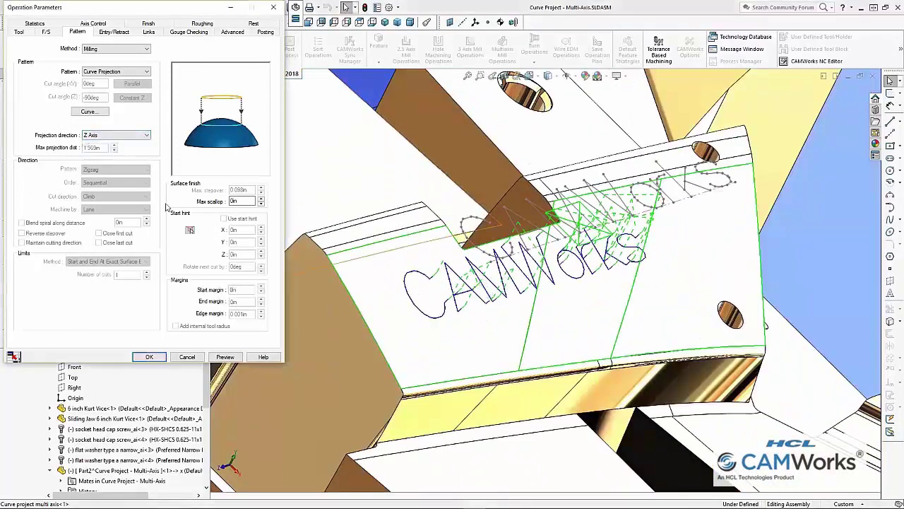
click(226, 357)
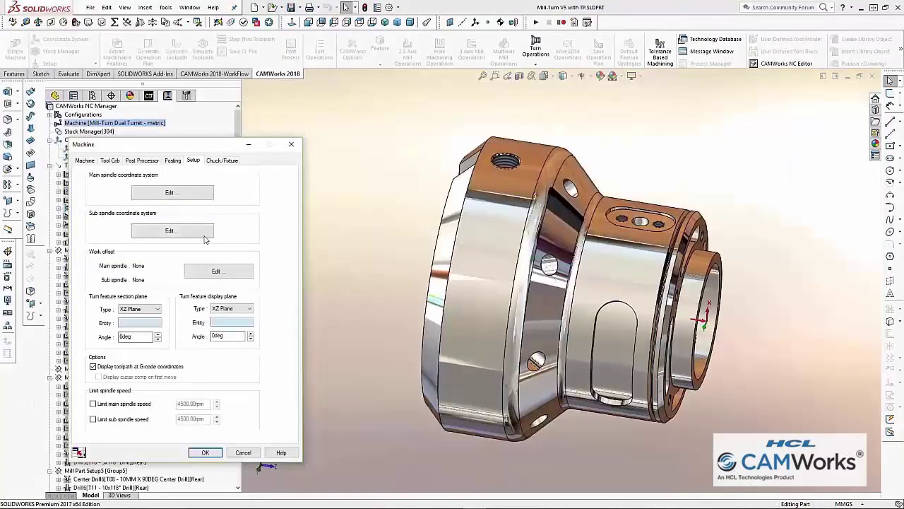
Set the sub spindle coordinate system Method to User Defined with origin on the bore's inner edge.
click(204, 238)
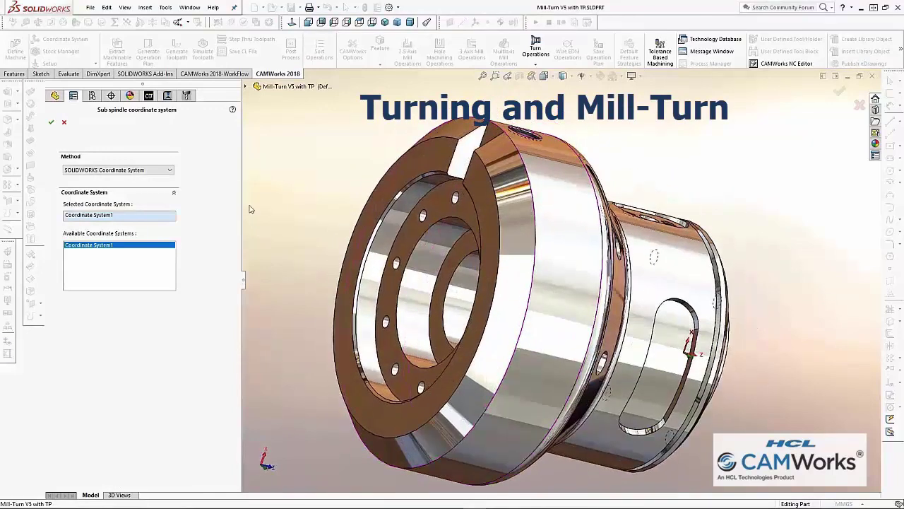
click(170, 169)
click(113, 188)
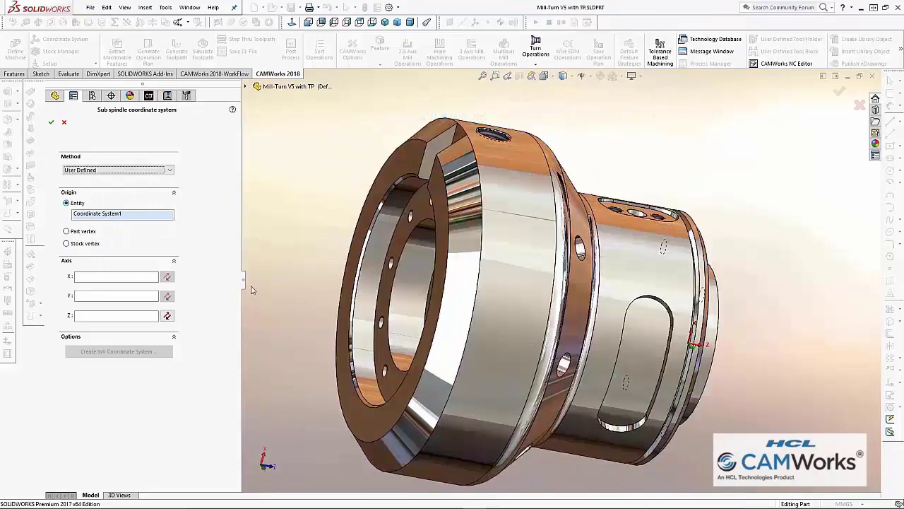
click(368, 278)
middle_drag(336, 280, 415, 337)
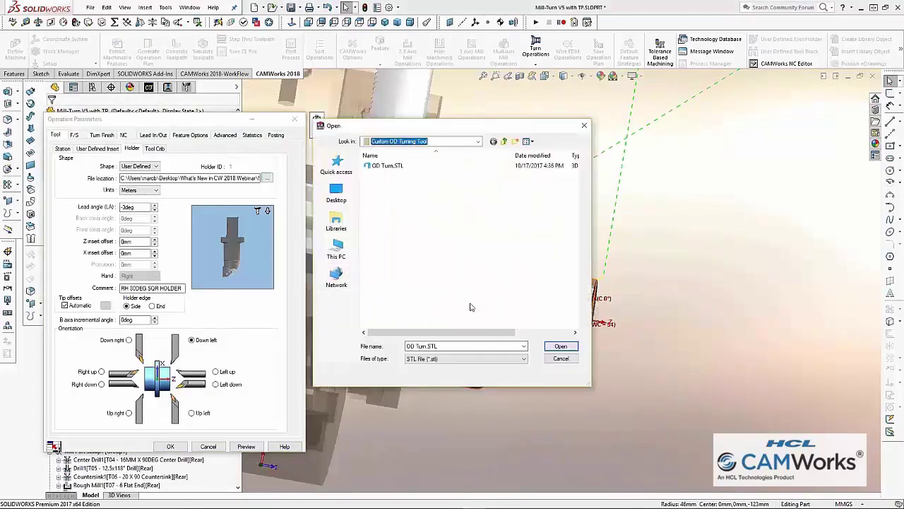
Load the custom holder for Turn Finish1 from a part file.
click(462, 359)
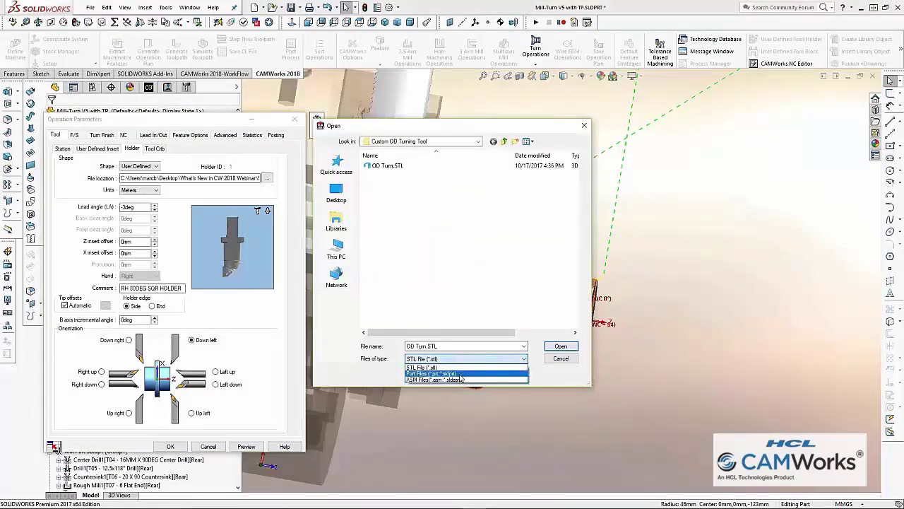
click(576, 361)
click(560, 346)
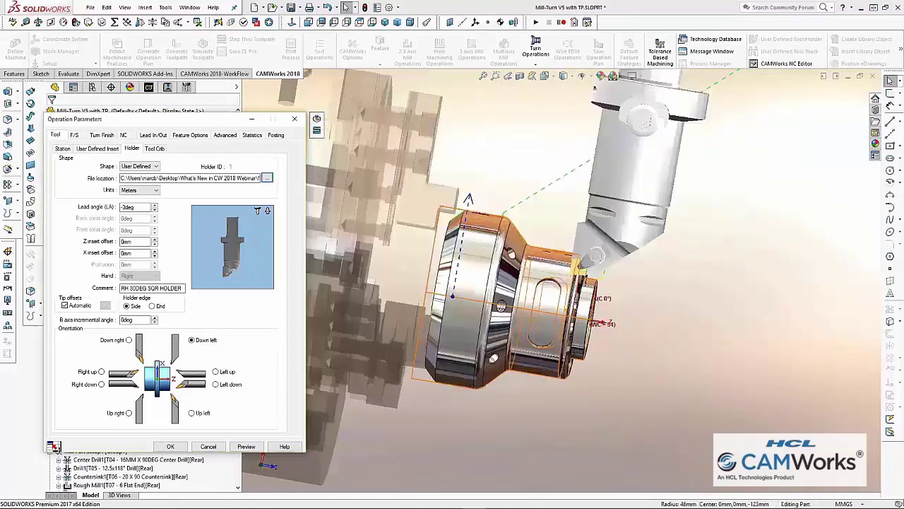
middle_drag(616, 279, 622, 308)
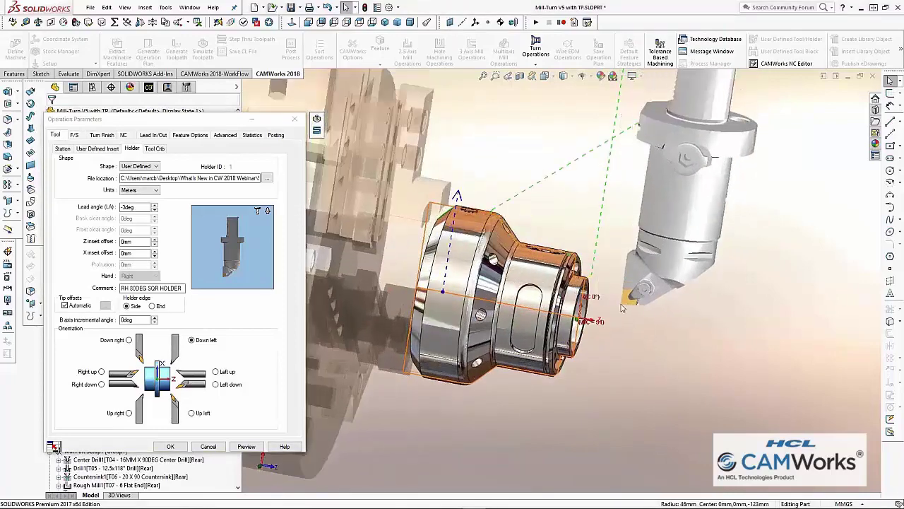
Switch to user defined insert settings and browse for an insert file.
click(97, 148)
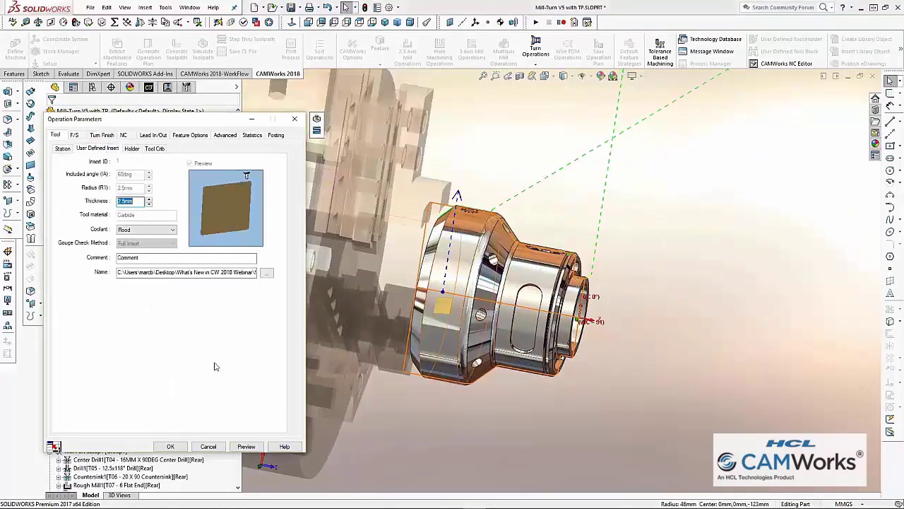
click(266, 274)
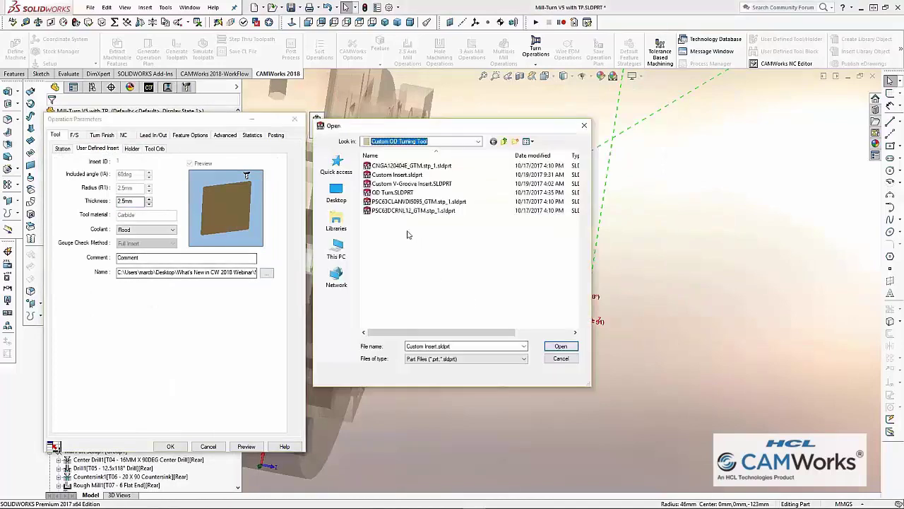
click(466, 359)
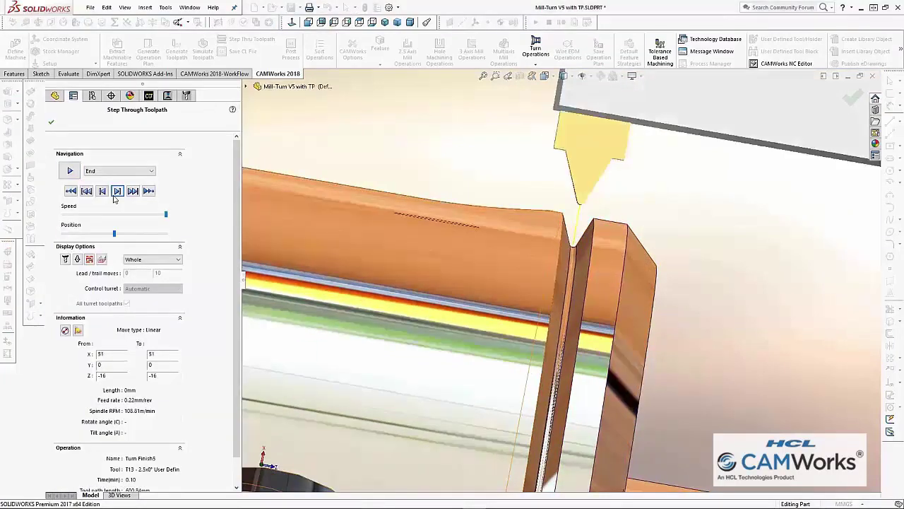
Step the tool two moves along the toolpath and review Turn Rough final cut and allowances.
click(117, 190)
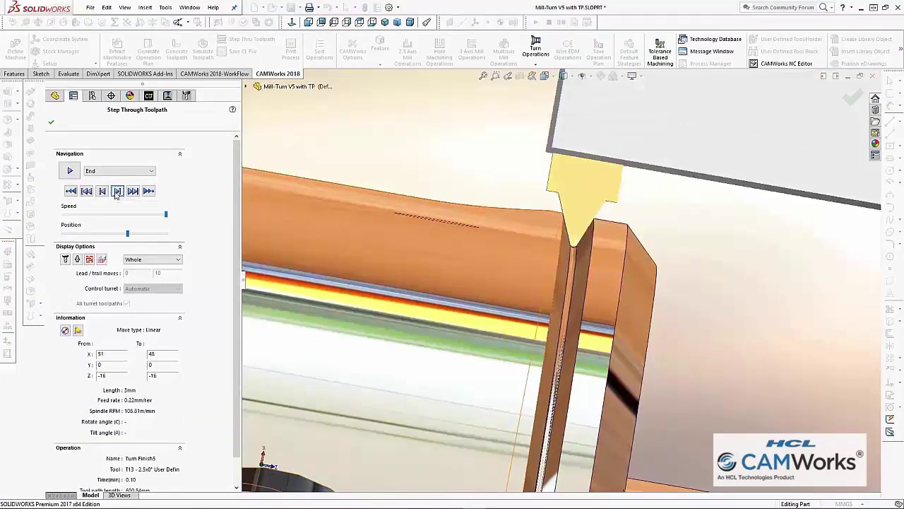
click(117, 192)
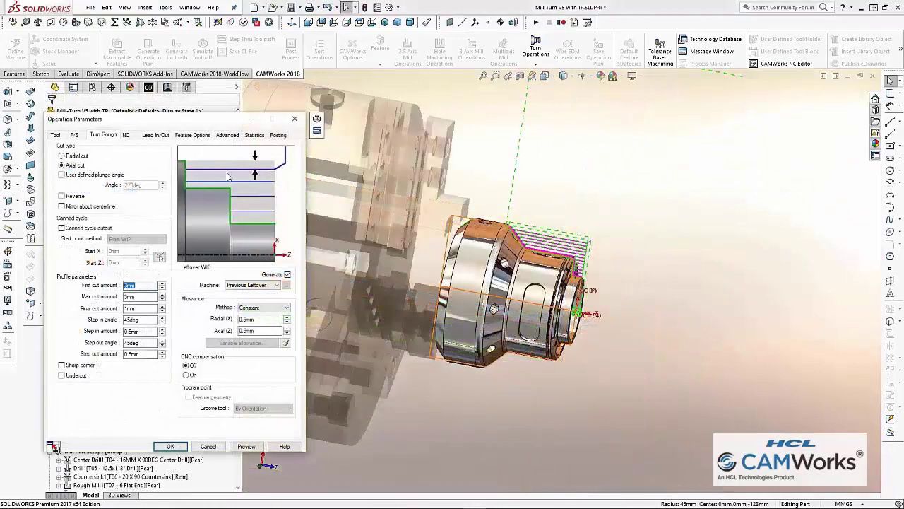
click(150, 308)
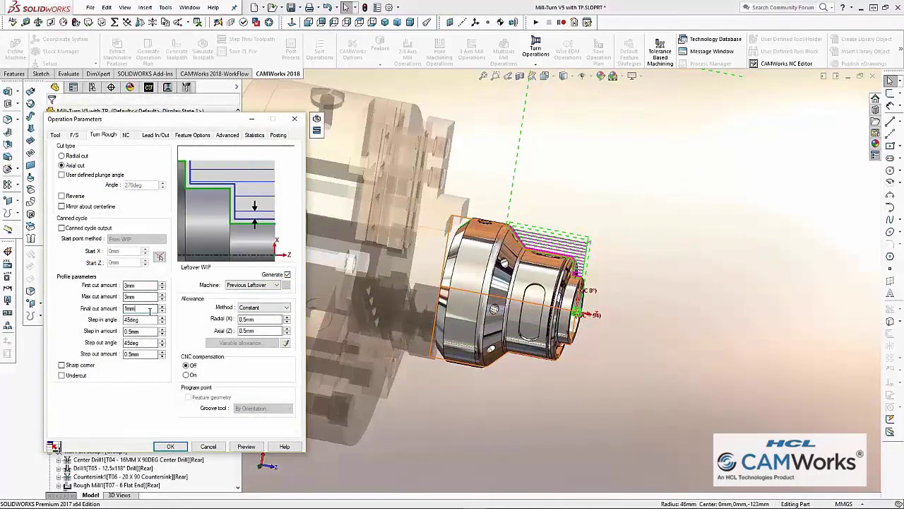
click(259, 319)
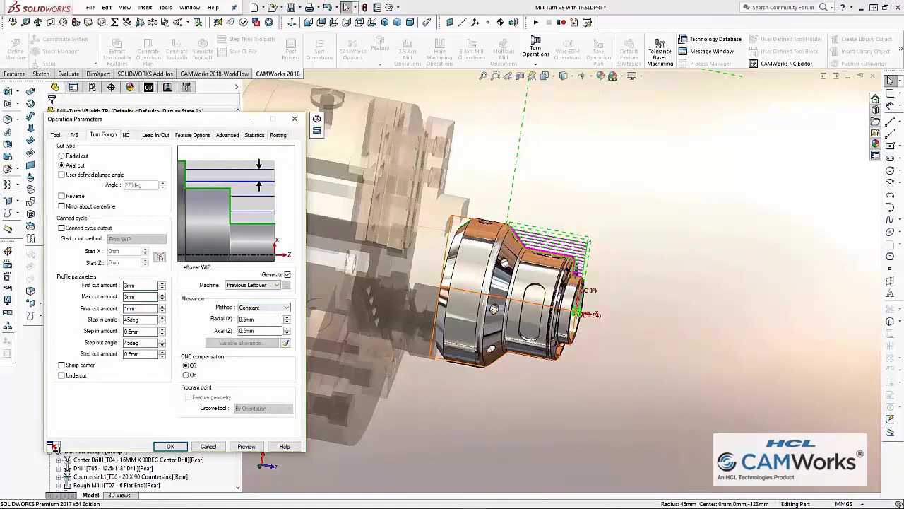
click(260, 330)
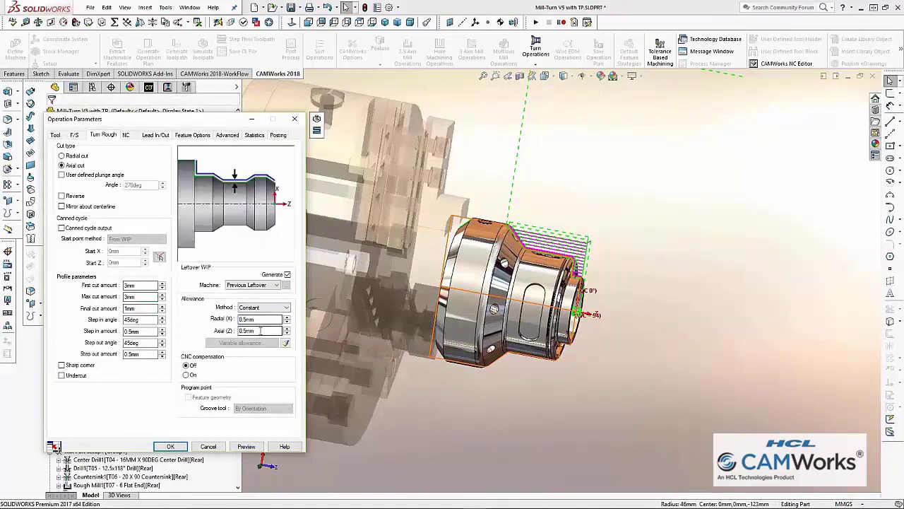
click(243, 319)
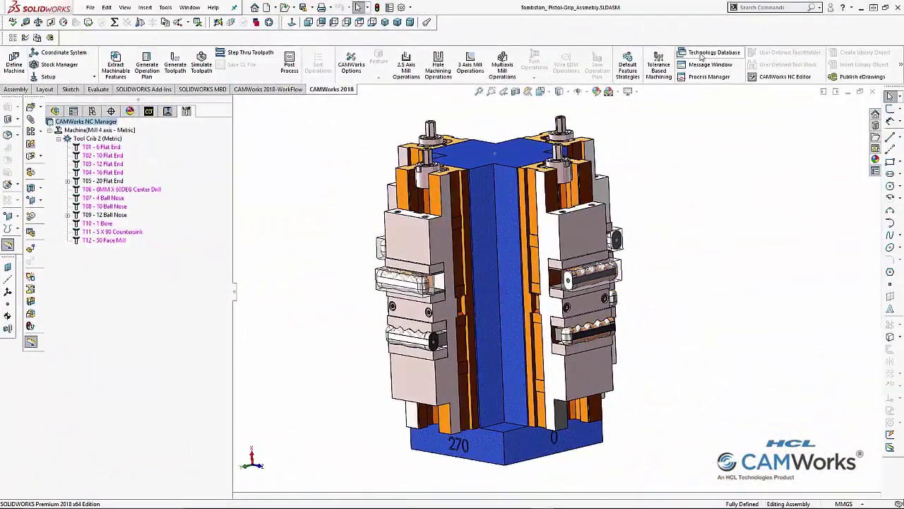
Browse the Technology Database's Mill - Metric machine, Features & Operations and Tool Crib 2 (Metric).
click(702, 55)
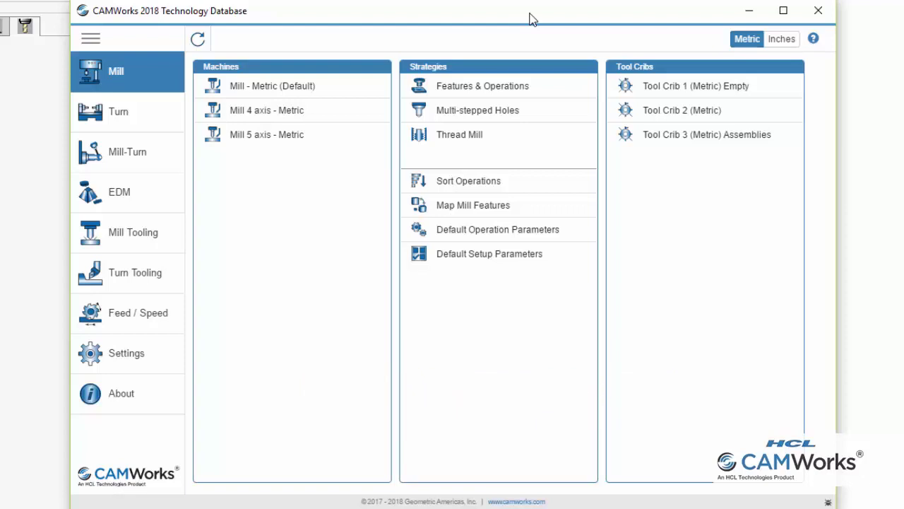
click(301, 87)
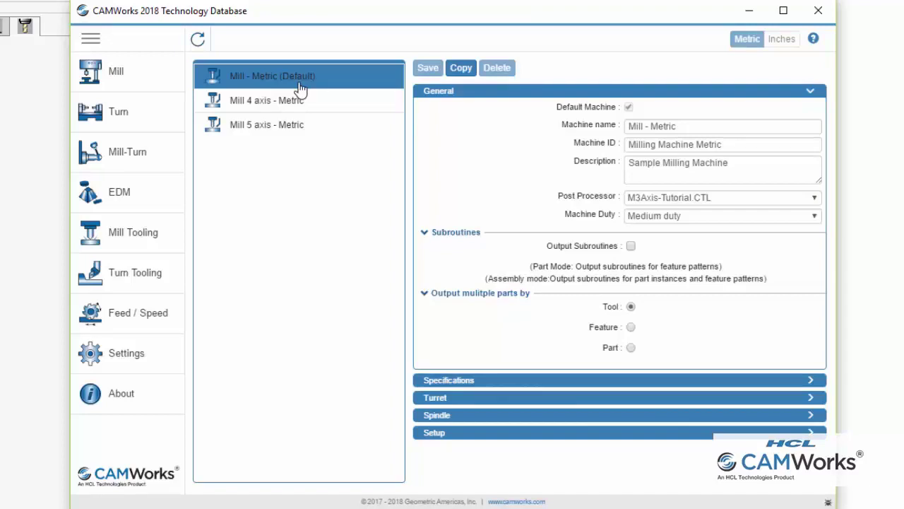
click(162, 75)
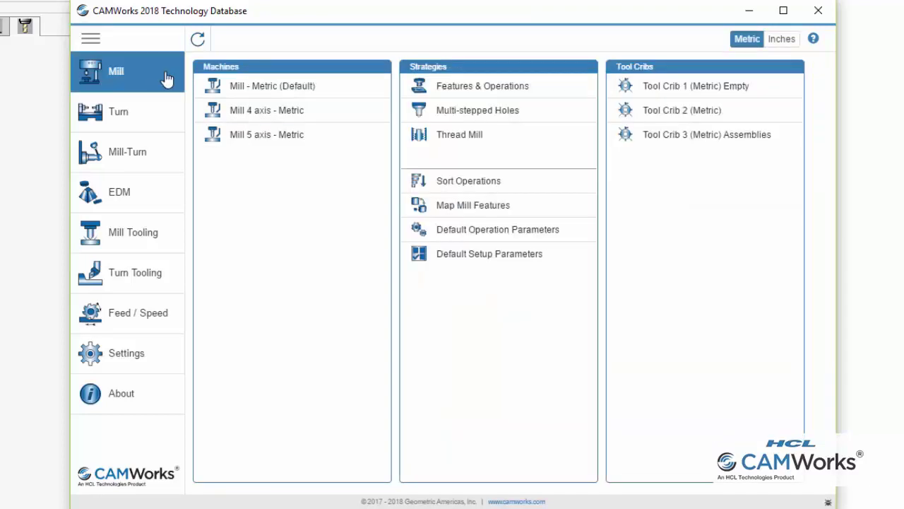
click(551, 93)
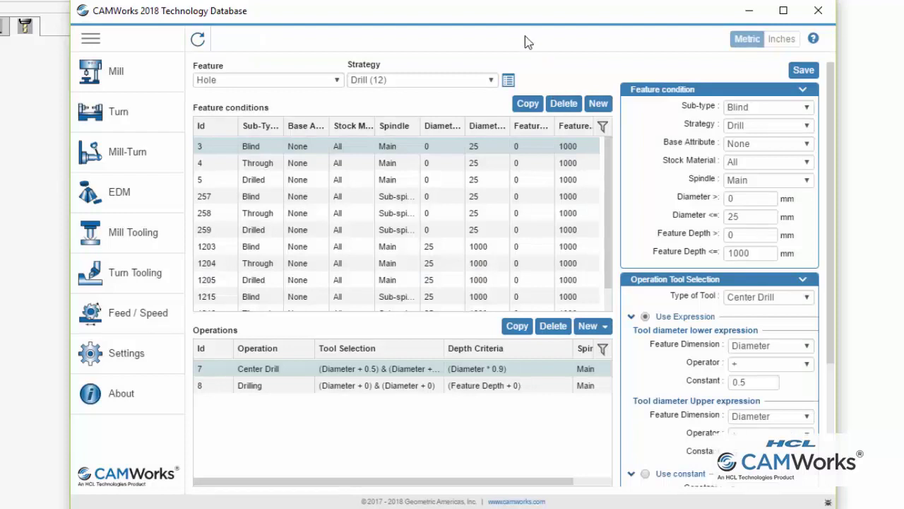
click(121, 73)
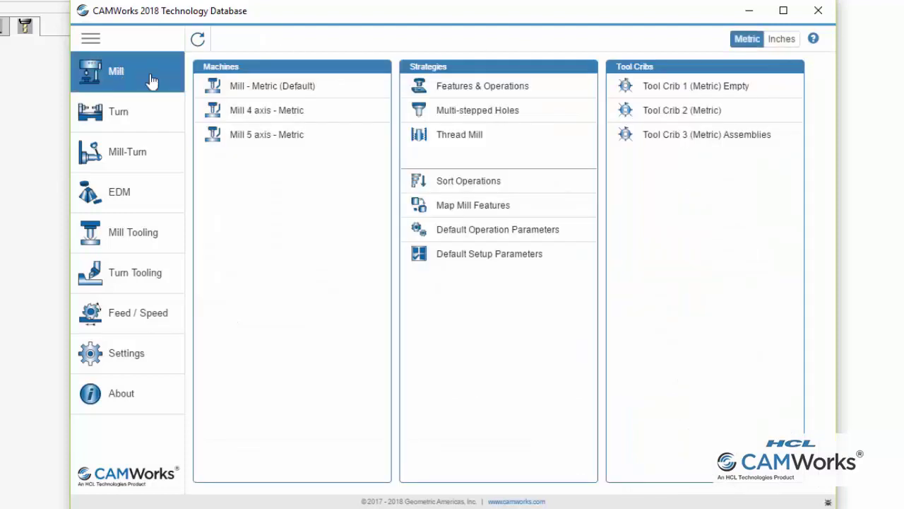
click(657, 113)
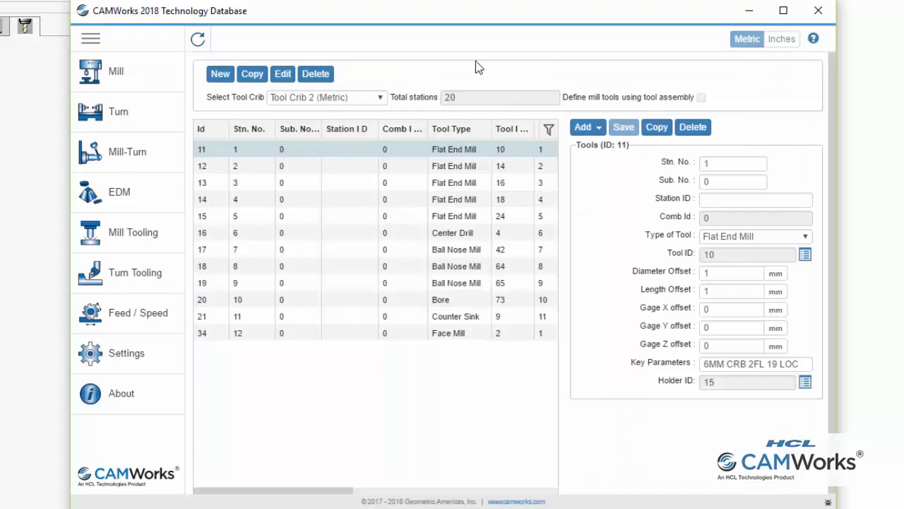
click(131, 71)
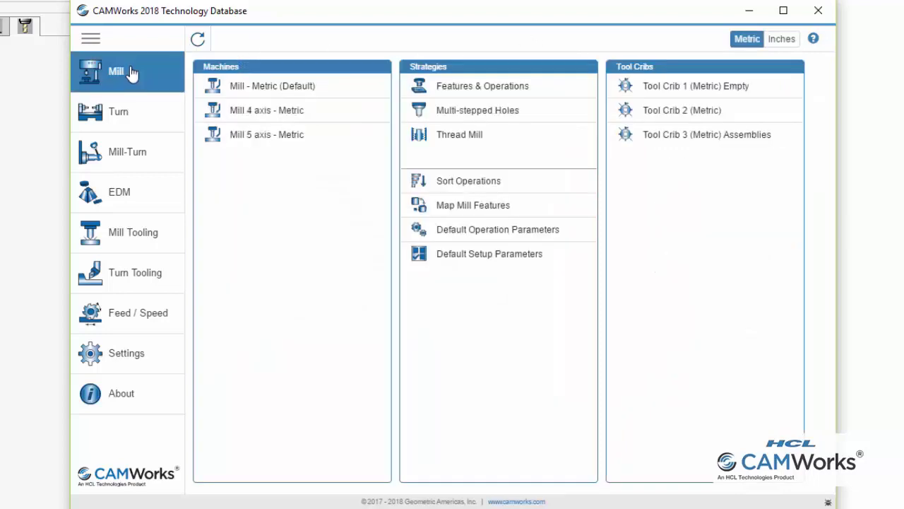
Add a new Tapping operation to the Hole feature's Drill strategy.
click(505, 93)
click(604, 326)
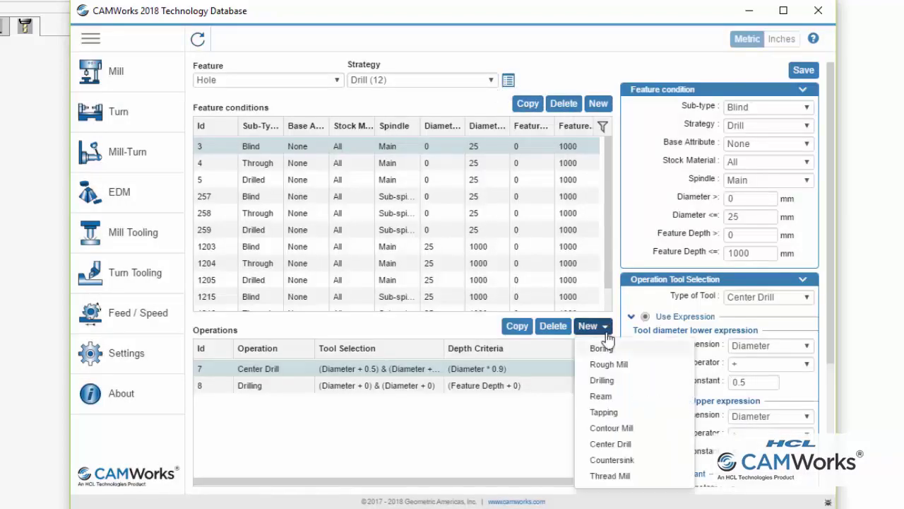
click(604, 412)
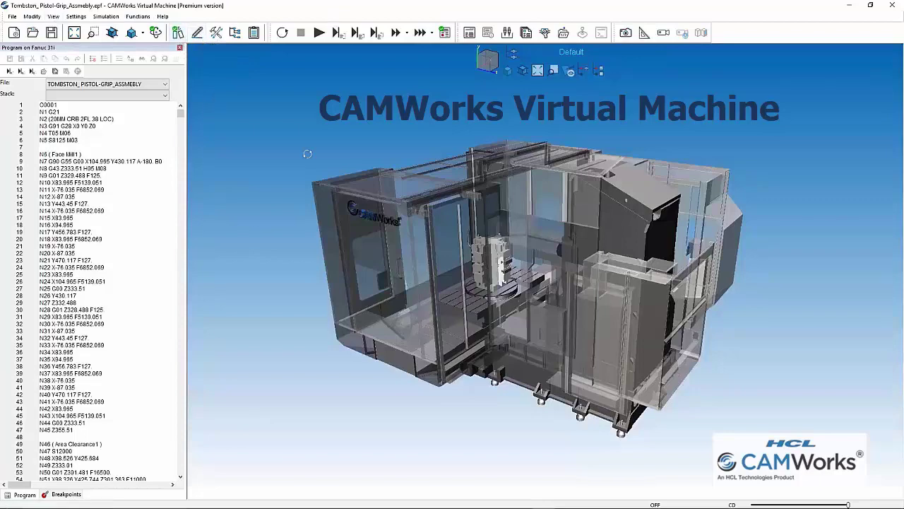
Hide the machine enclosure, zoom to the fixture, and start the simulation.
click(598, 70)
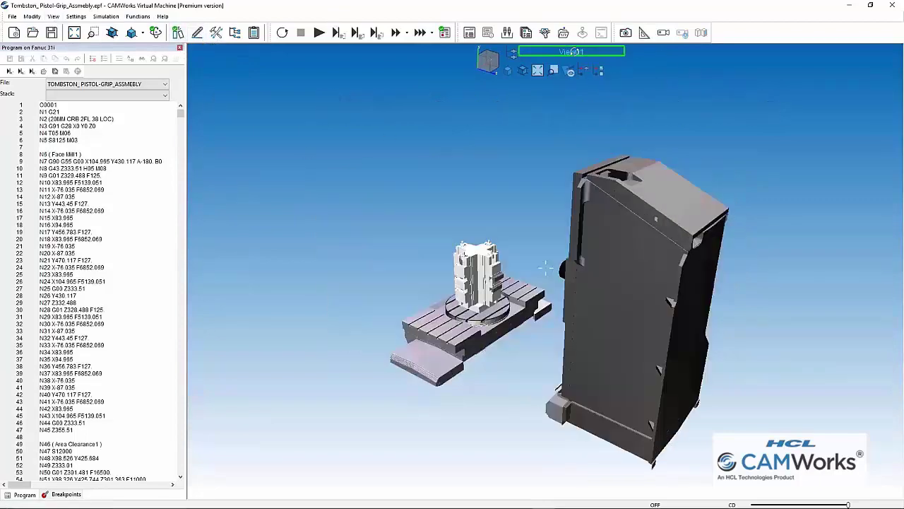
scroll(530, 225, up, 5)
scroll(530, 225, up, 3)
middle_drag(495, 233, 530, 225)
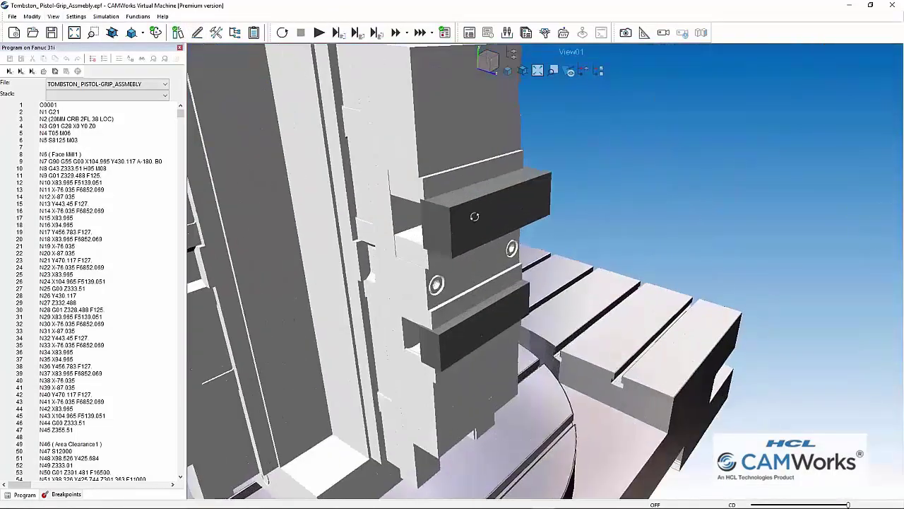
click(319, 32)
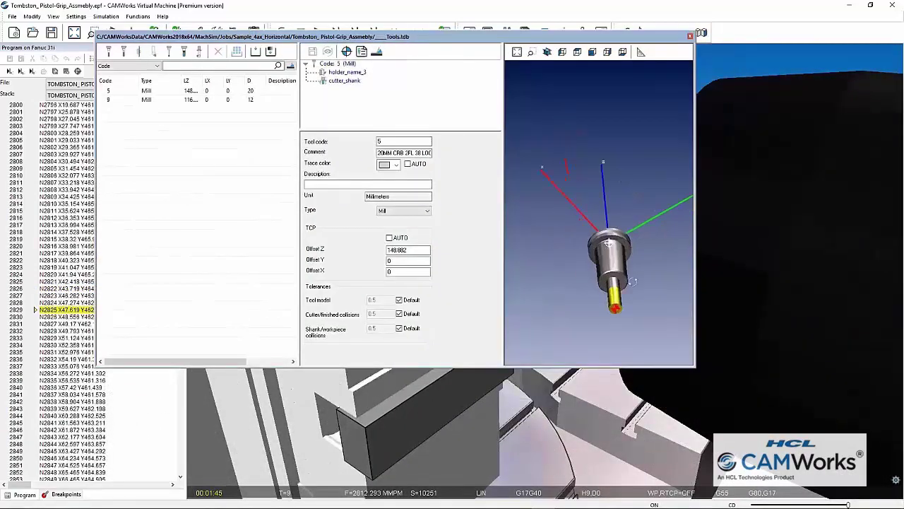
Rotate the tool preview upright and inspect the holder and cutter shank properties.
drag(620, 176, 612, 353)
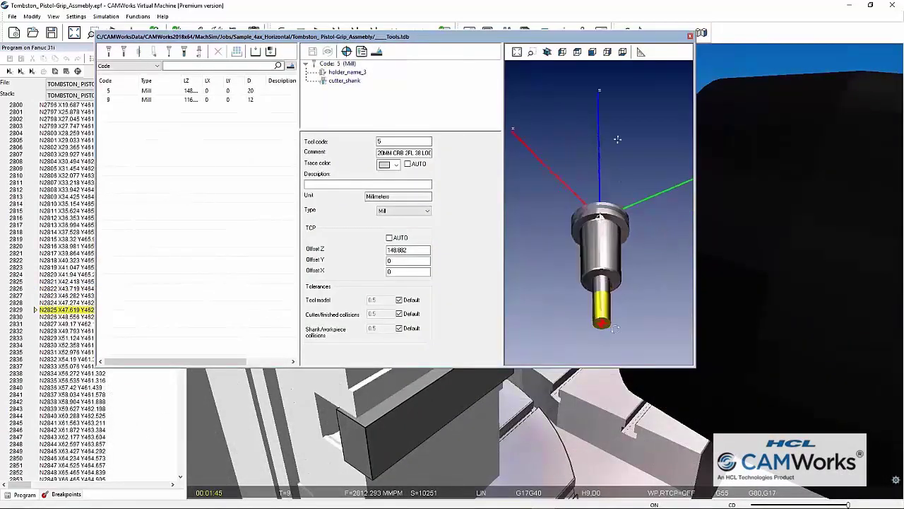
scroll(597, 283, up, 3)
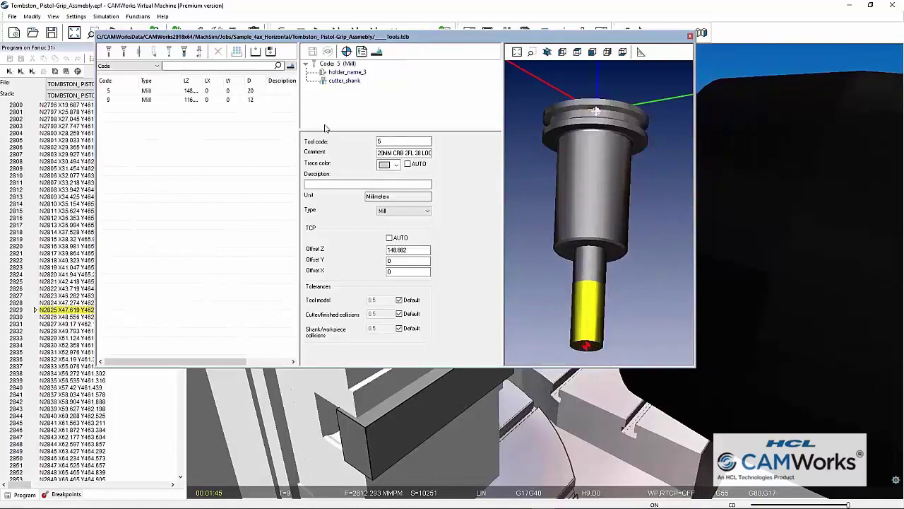
click(338, 73)
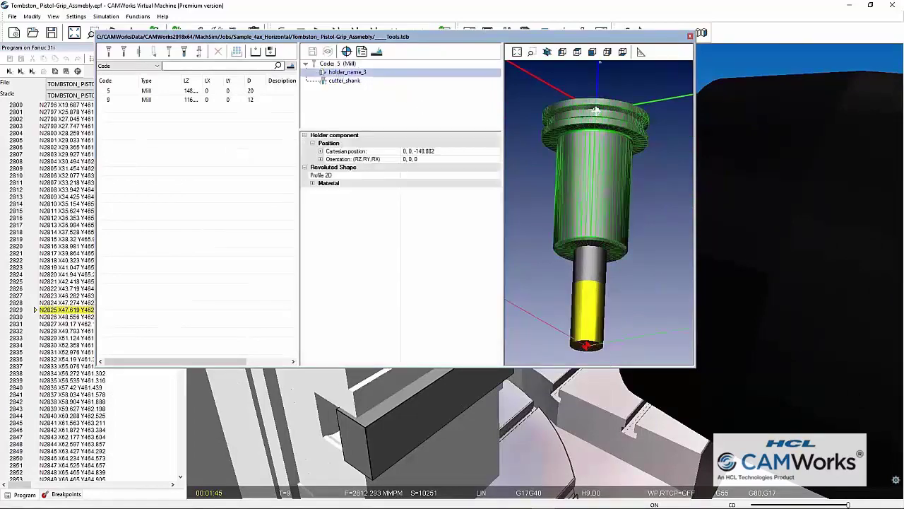
click(342, 82)
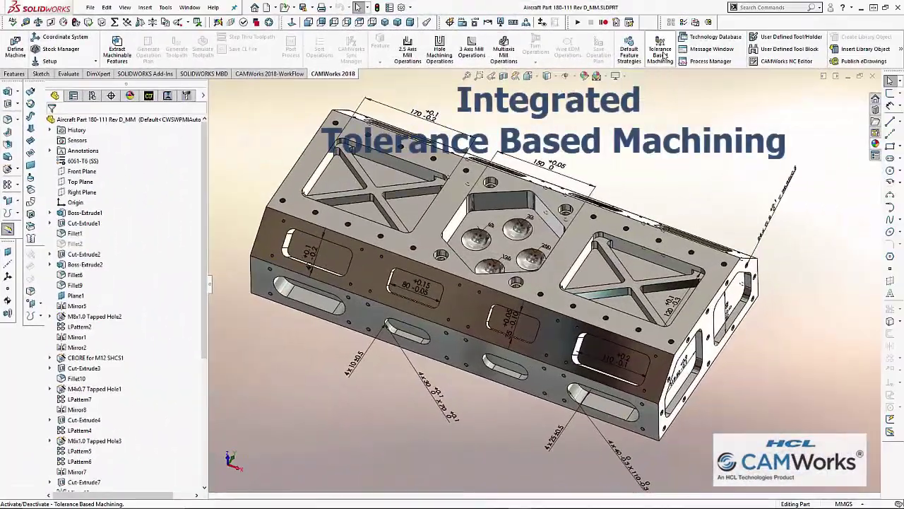
Open Tolerance Based Machining Settings and review the hole and pocket feature strategies.
click(380, 74)
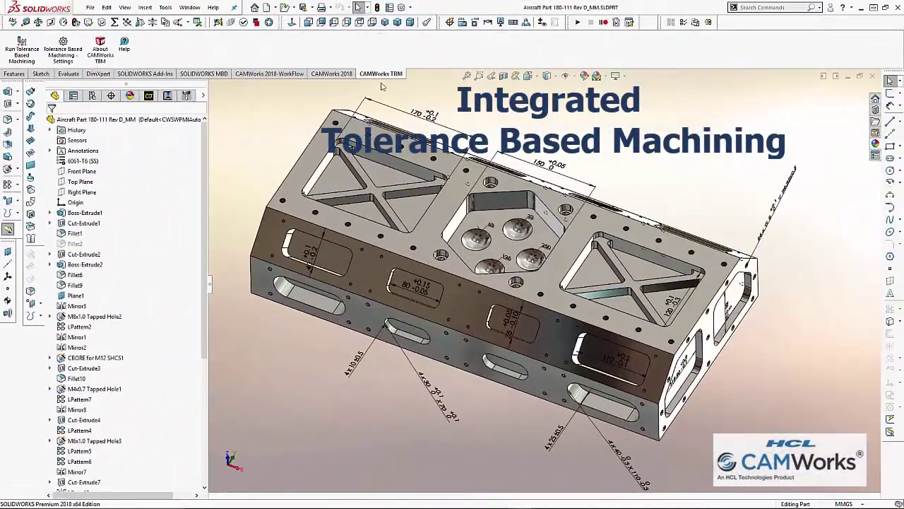
click(63, 62)
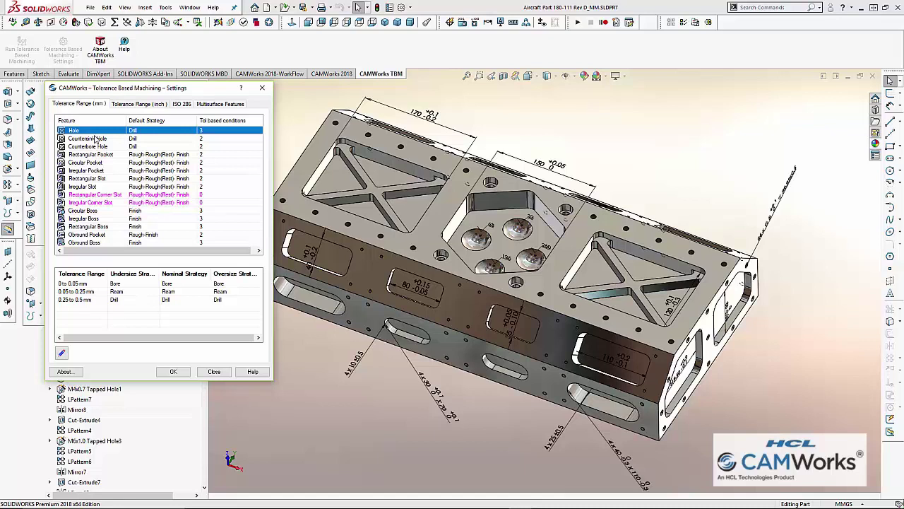
click(95, 138)
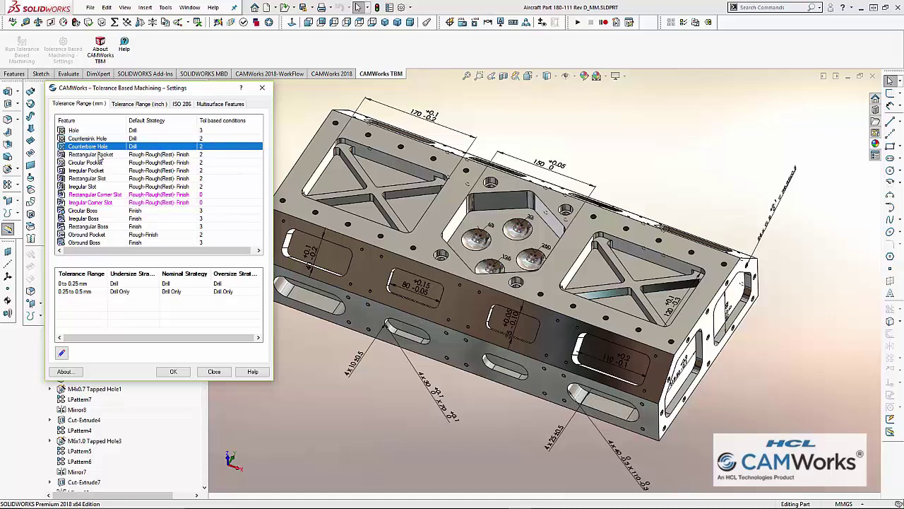
click(104, 154)
Browse the Tolerance Range (inch) conditions, including the Rectangular Pocket's.
click(131, 105)
click(97, 138)
click(102, 155)
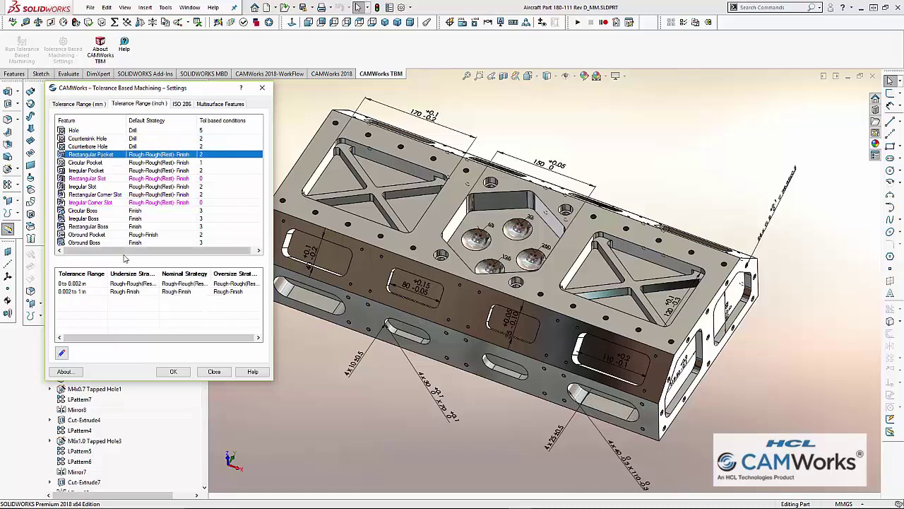
click(136, 275)
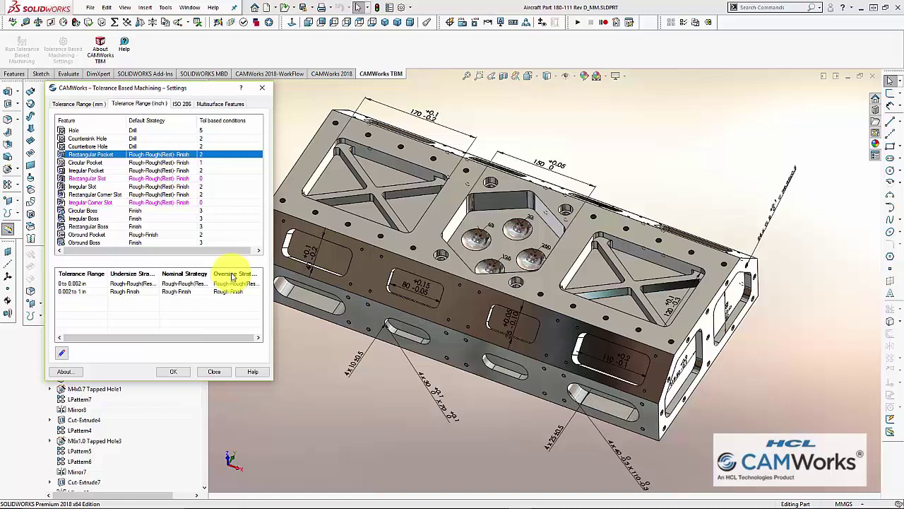
Add ISO 286 hole conditions E6 / 6 to 10 mm / Drill and F8 / 18 to 30 mm / Drill.
click(188, 105)
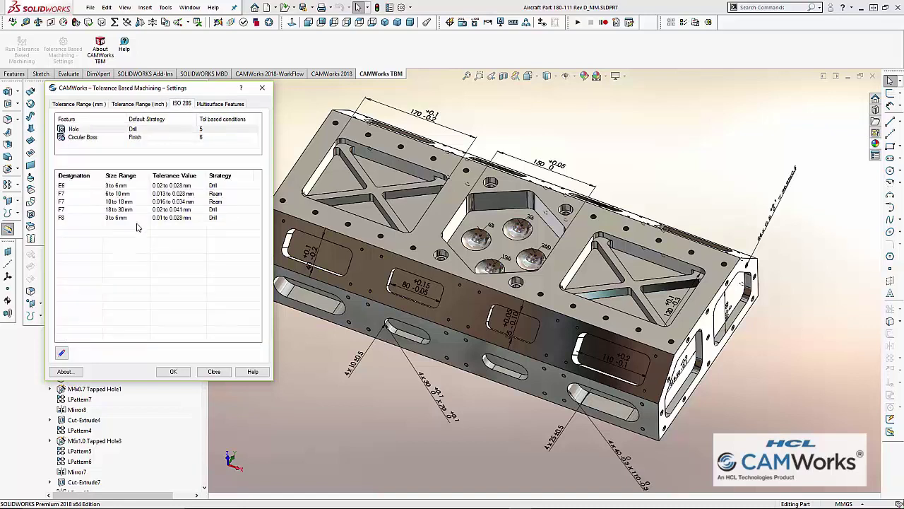
click(62, 353)
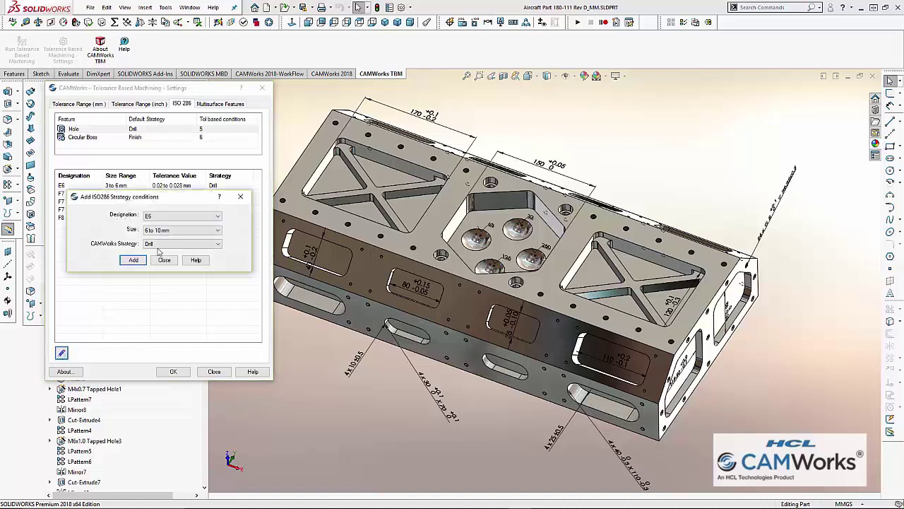
click(143, 260)
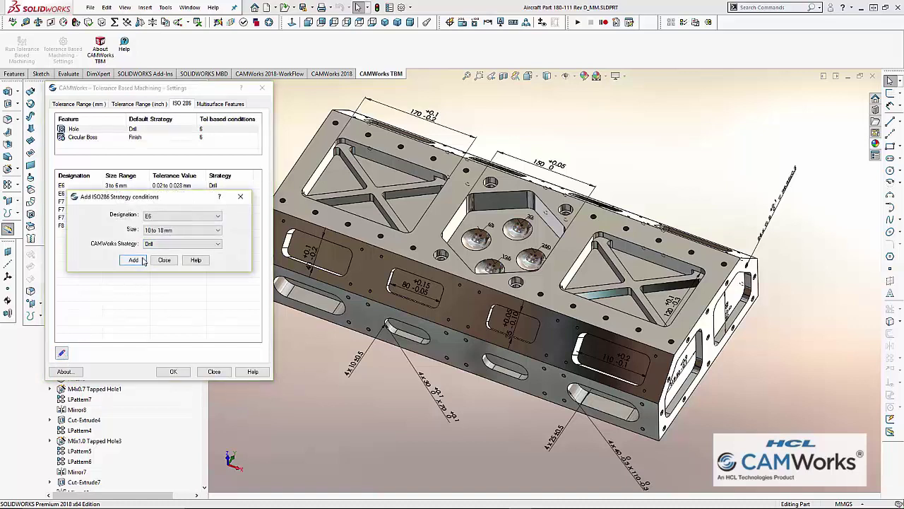
click(183, 215)
click(166, 269)
click(183, 229)
click(169, 256)
click(134, 260)
click(156, 262)
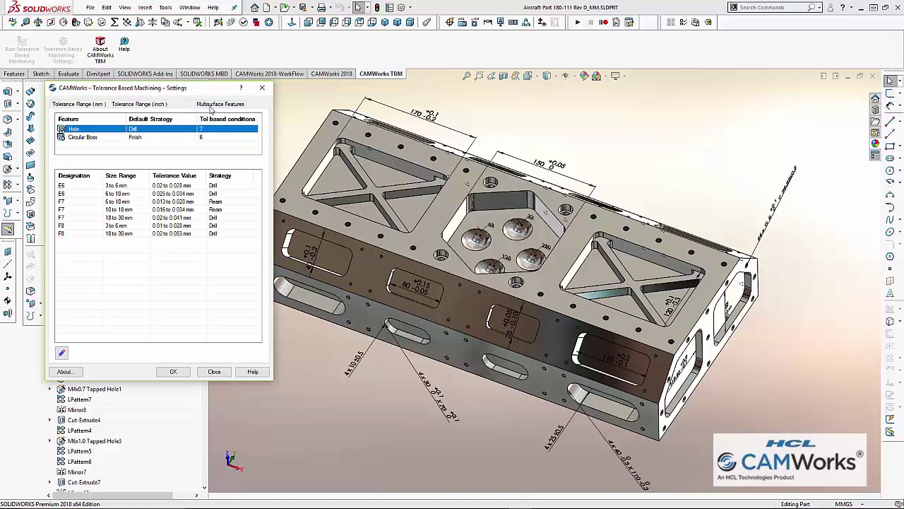
Check the multisurface finish-range colours for the 86–250 ranges and save the tolerance settings.
click(210, 106)
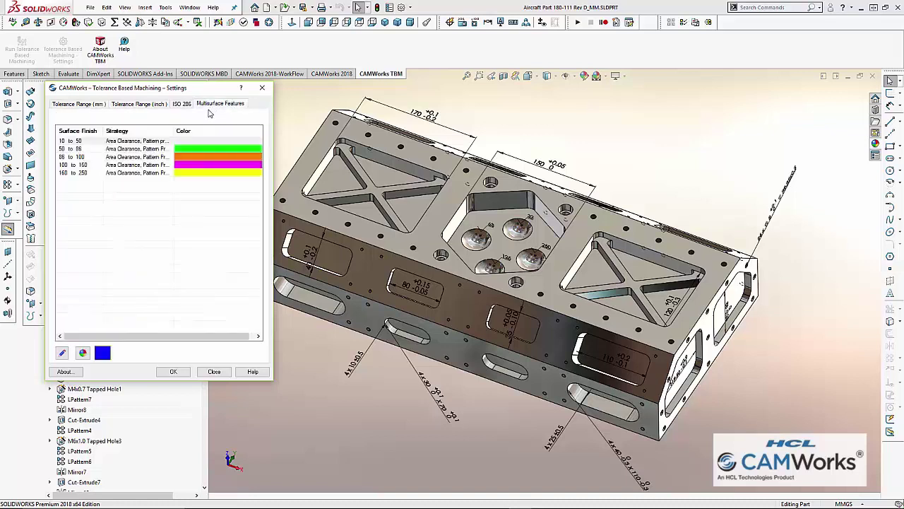
click(192, 173)
click(195, 165)
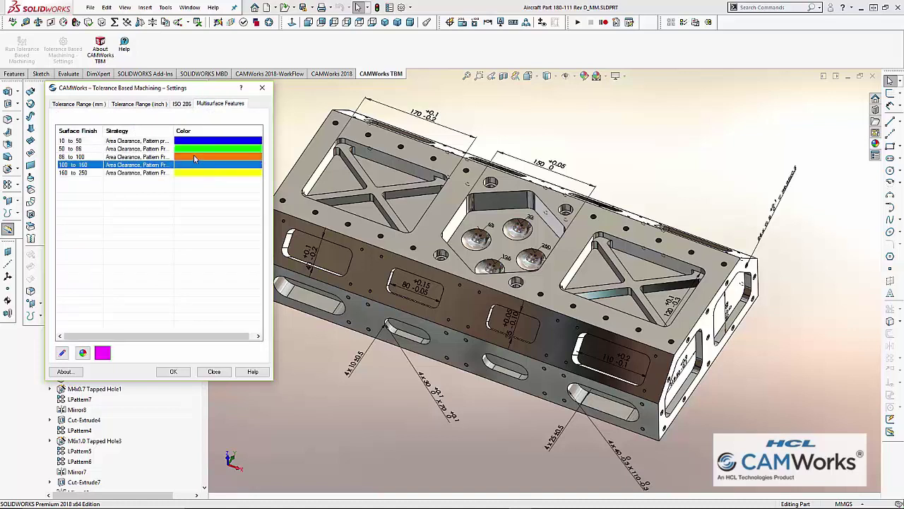
click(195, 159)
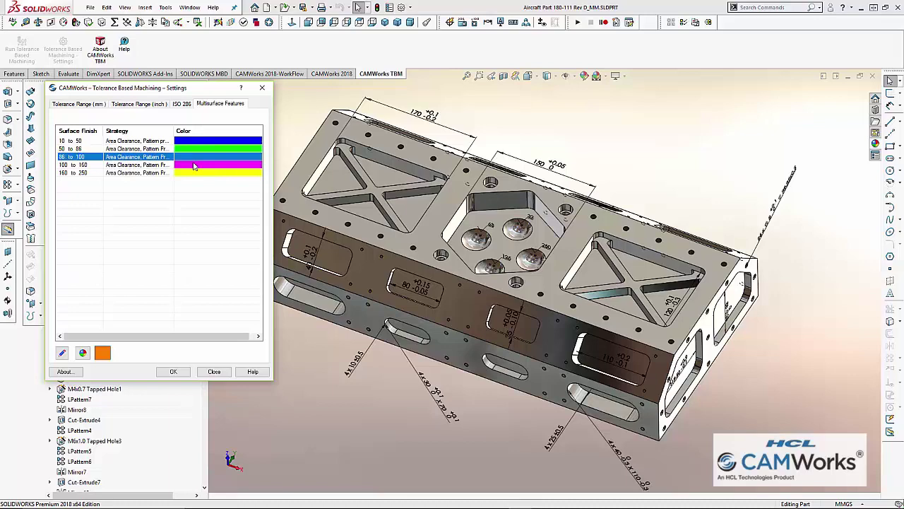
click(174, 372)
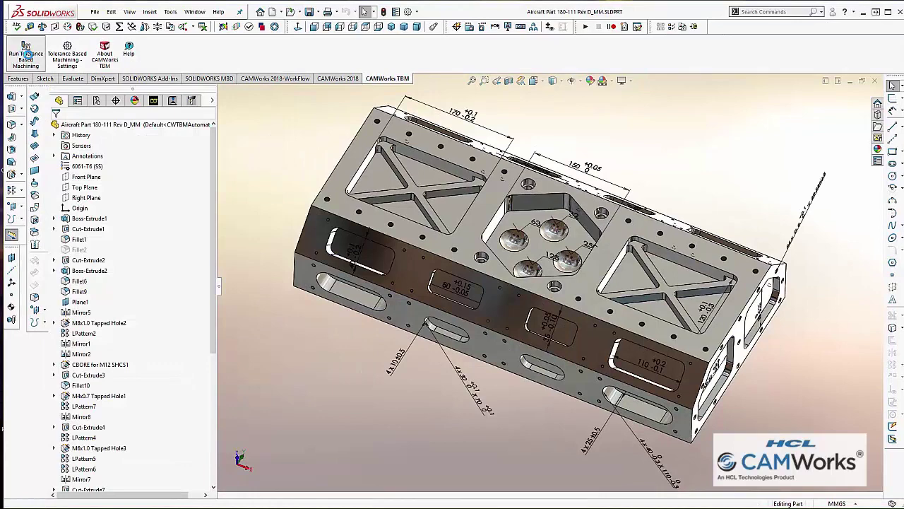
Run Tolerance Based Machining with tolerance, ISO 286, multisurface, feature recognition, operation plan, sorting and toolpaths enabled.
click(26, 55)
click(80, 139)
click(79, 151)
click(80, 166)
click(80, 215)
click(80, 231)
click(80, 246)
click(80, 263)
click(188, 379)
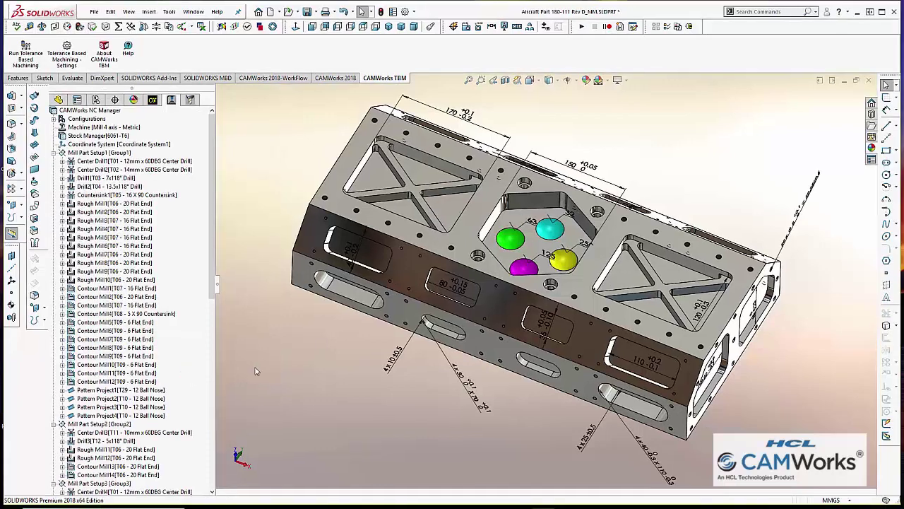
Zoom into the central-pocket domes and display the Pattern Project4, 3, 2 and 1 toolpaths in turn.
scroll(538, 252, down, 5)
scroll(538, 252, down, 2)
double_click(534, 262)
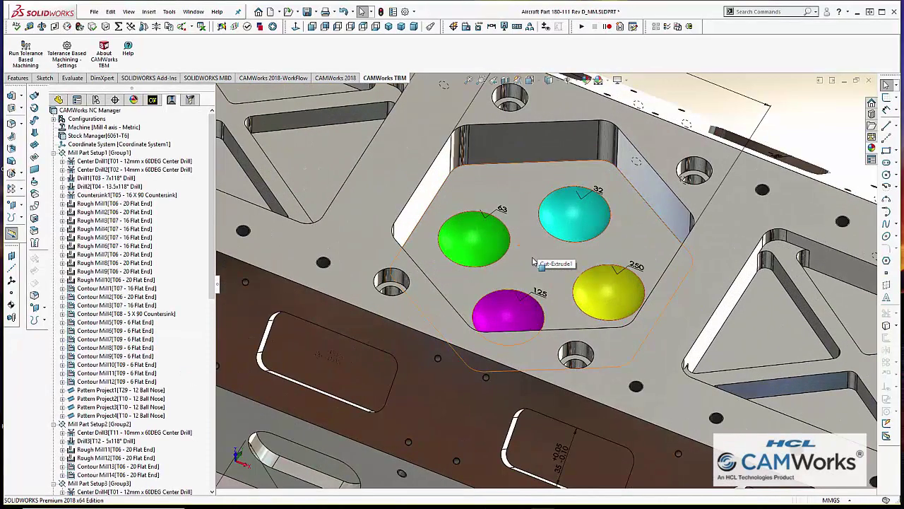
click(159, 415)
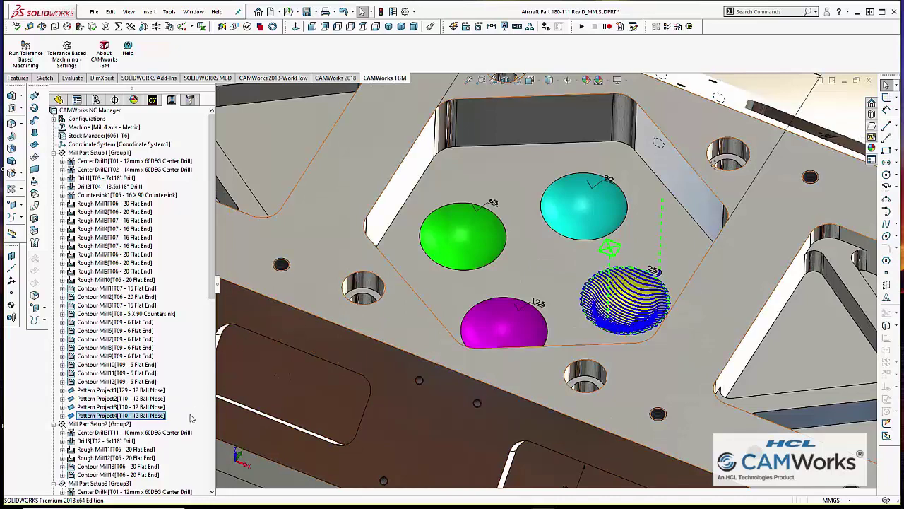
key(Up)
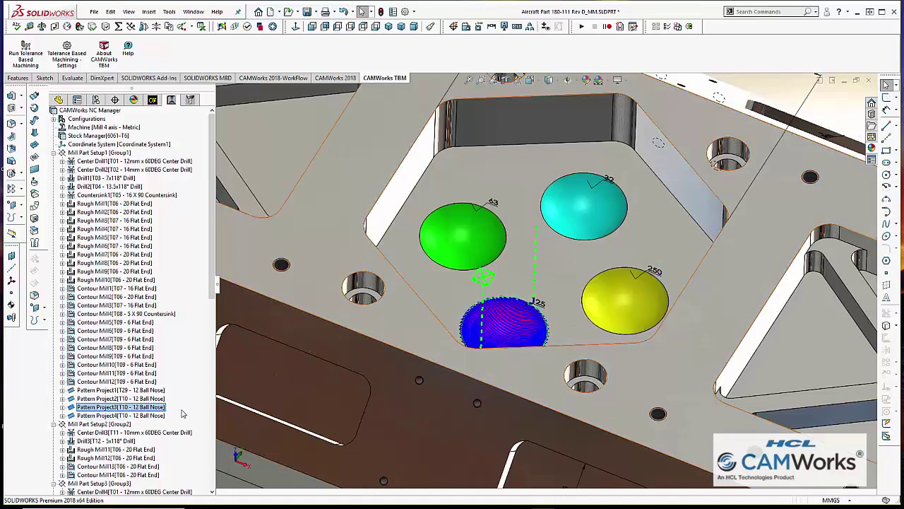
key(Up)
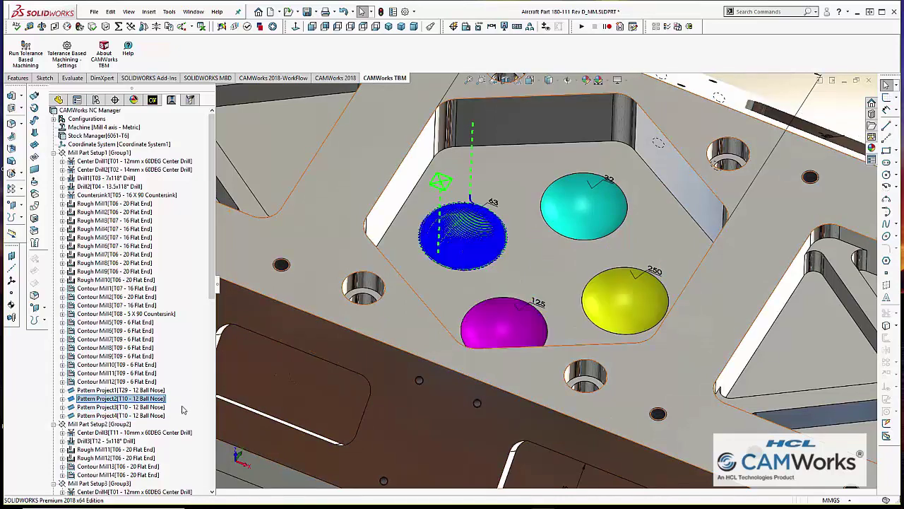
key(Up)
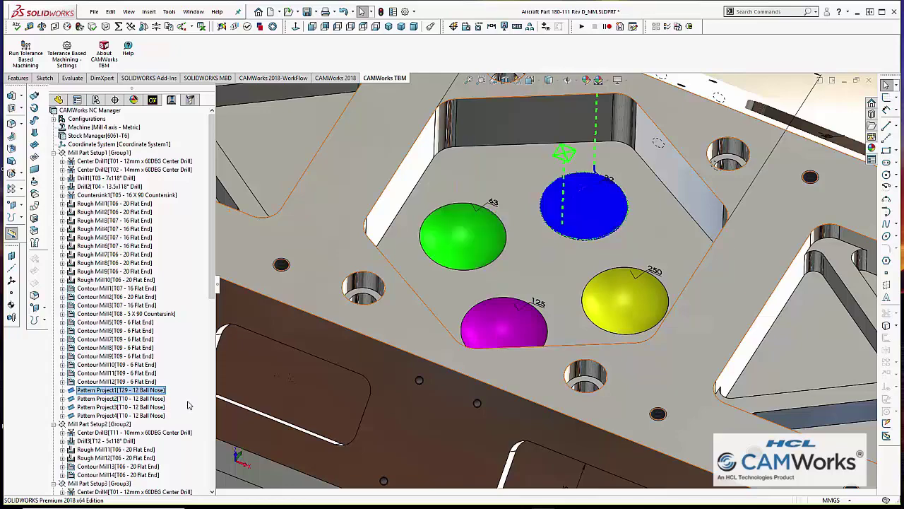